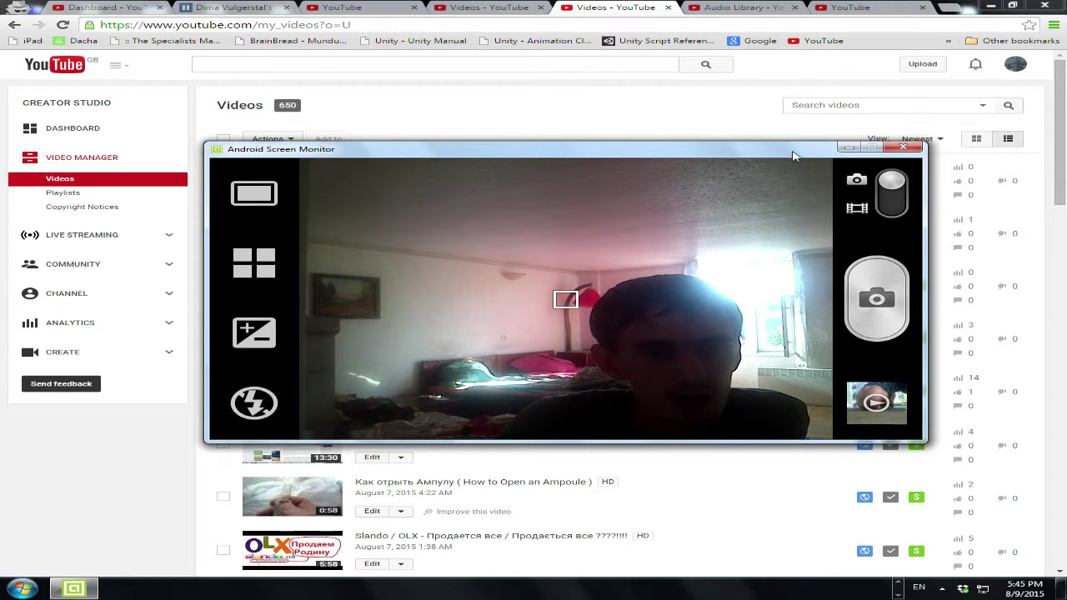
Switch to the browser's YouTube Video Manager and open the Enemy Front video's matched third-party content details from its monetization settings
{"action": "left_click_drag", "start_coordinate": [792, 156], "coordinate": [889, 263]}
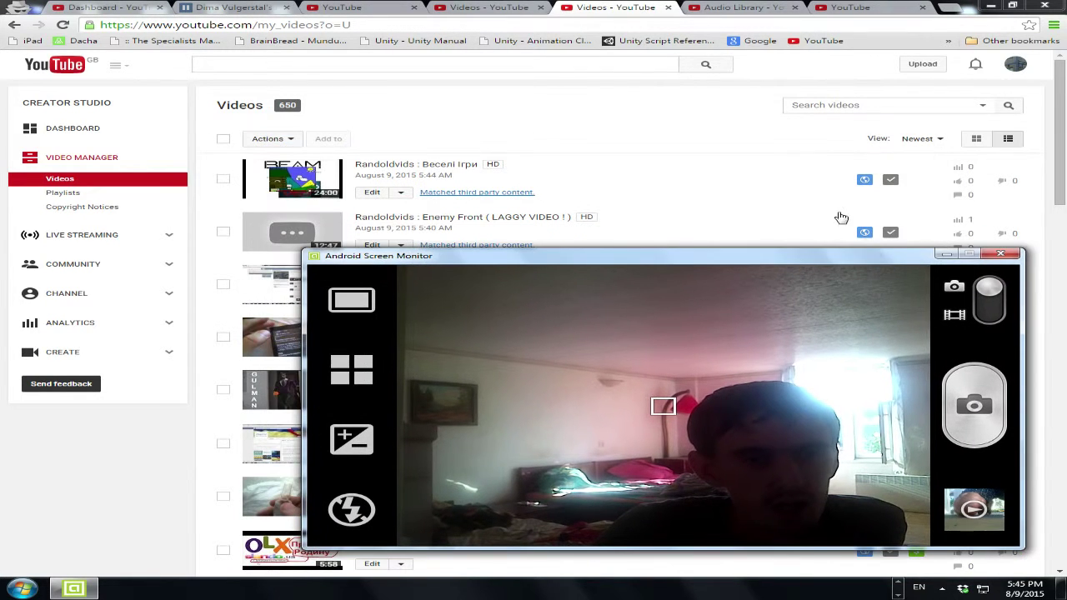
{"action": "left_click", "coordinate": [601, 5]}
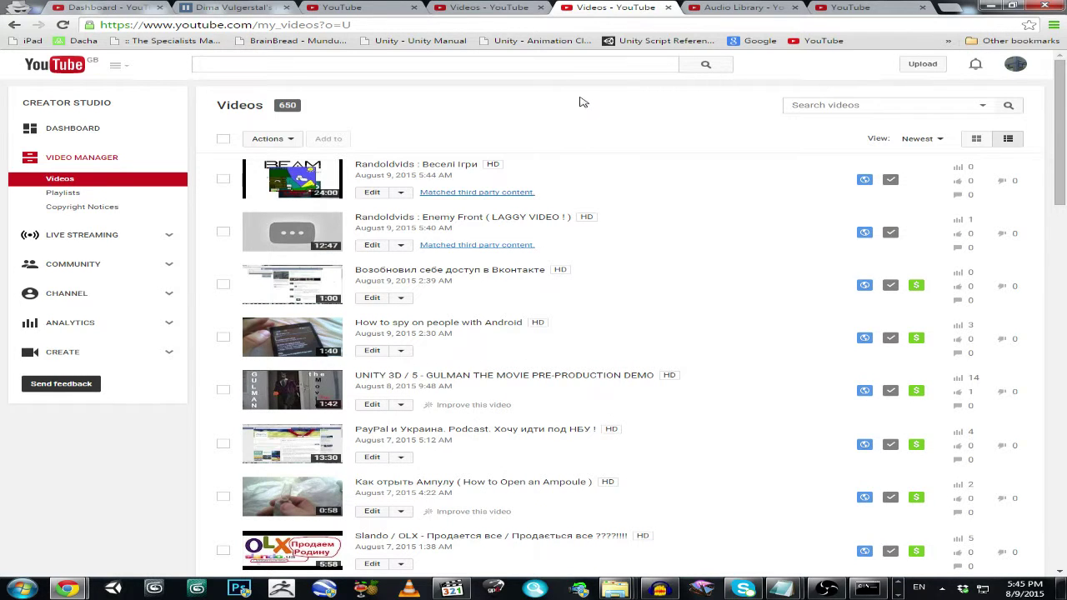
{"action": "left_click", "coordinate": [376, 246]}
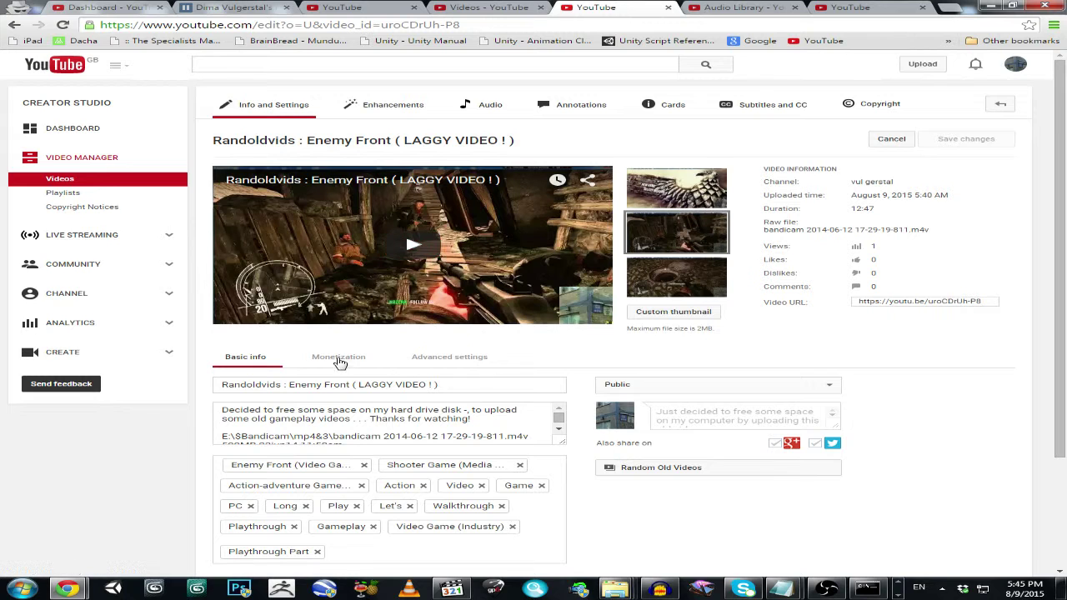
{"action": "left_click", "coordinate": [324, 366]}
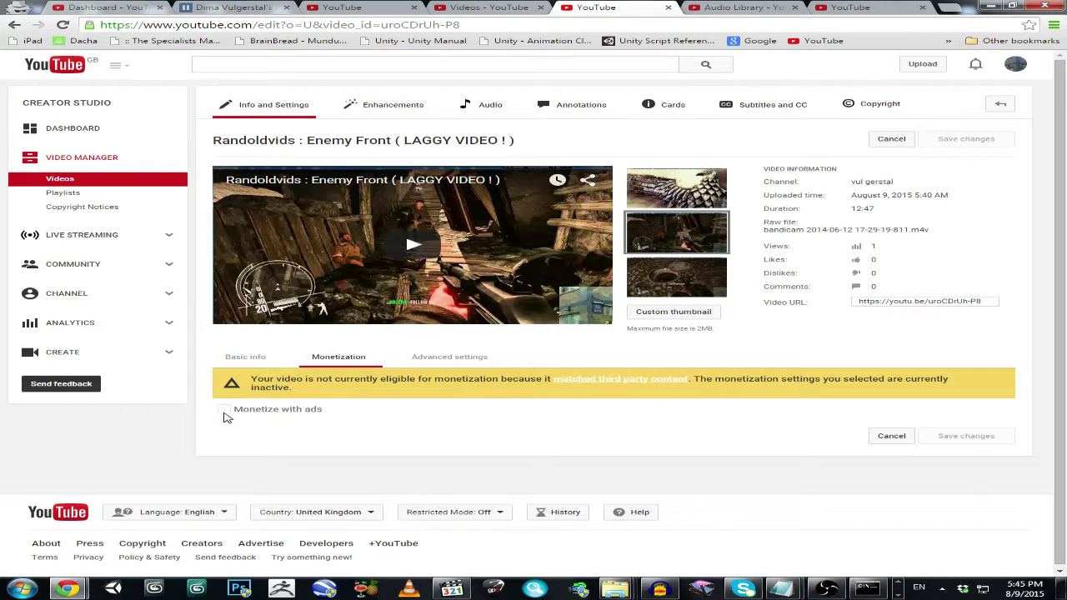
{"action": "double_click", "coordinate": [227, 414]}
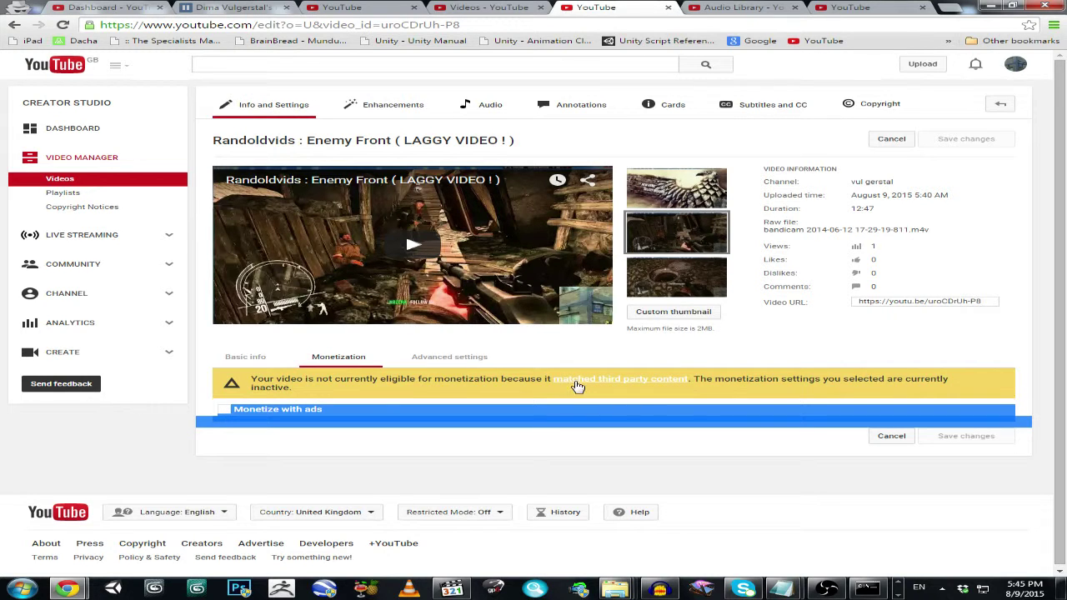
{"action": "left_click", "coordinate": [578, 385]}
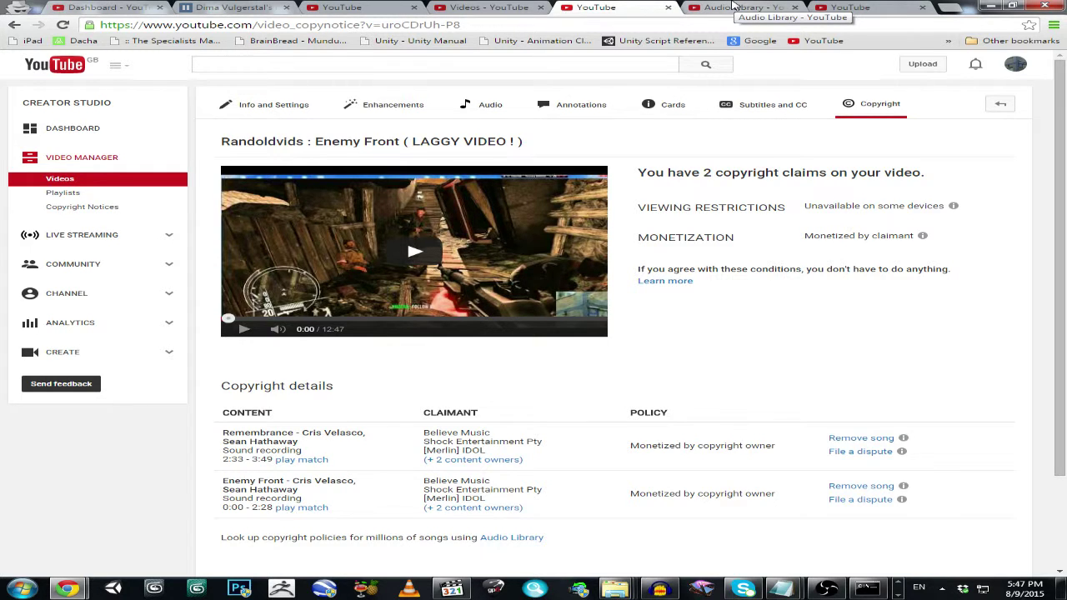
Look through the ad-supported music results for the claimed tracks' composer in the YouTube Audio Library
{"action": "left_click", "coordinate": [733, 7]}
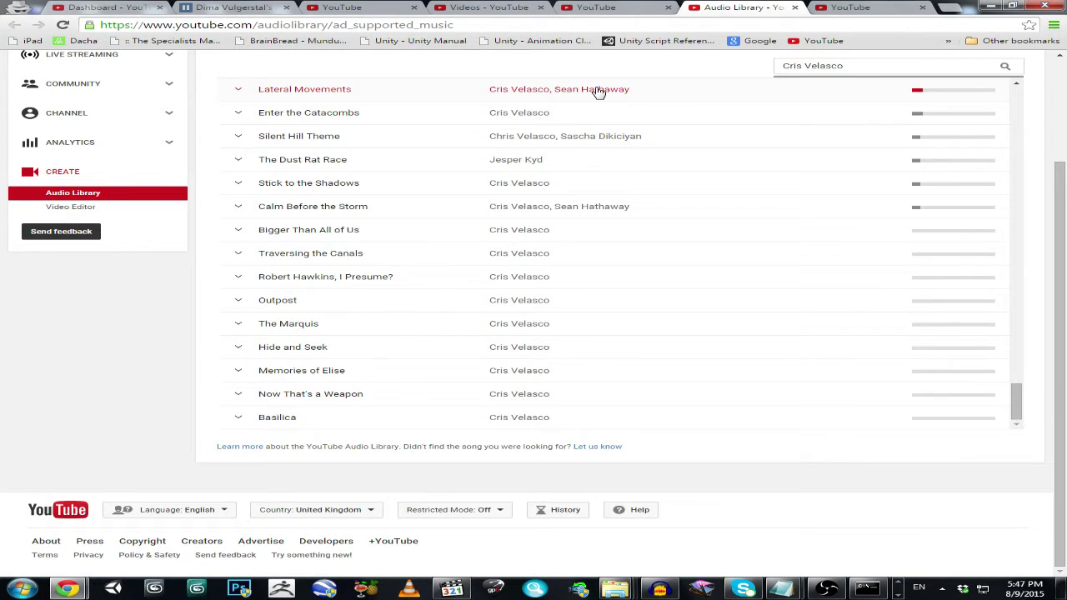
{"action": "scroll", "coordinate": [665, 286], "scroll_direction": "up", "scroll_amount": 4}
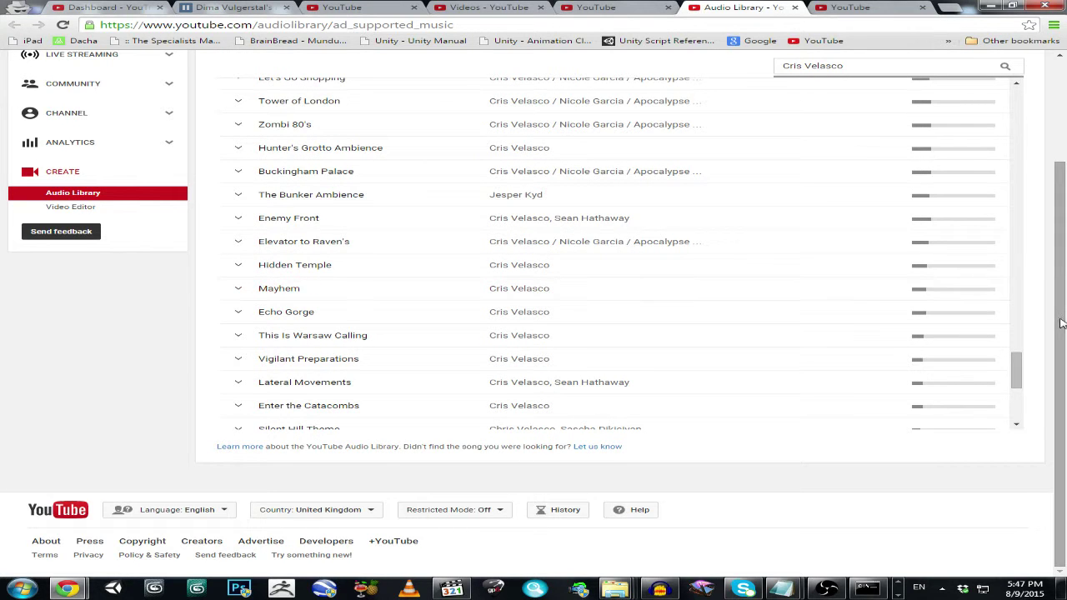
{"action": "left_click_drag", "start_coordinate": [1061, 304], "coordinate": [1059, 145]}
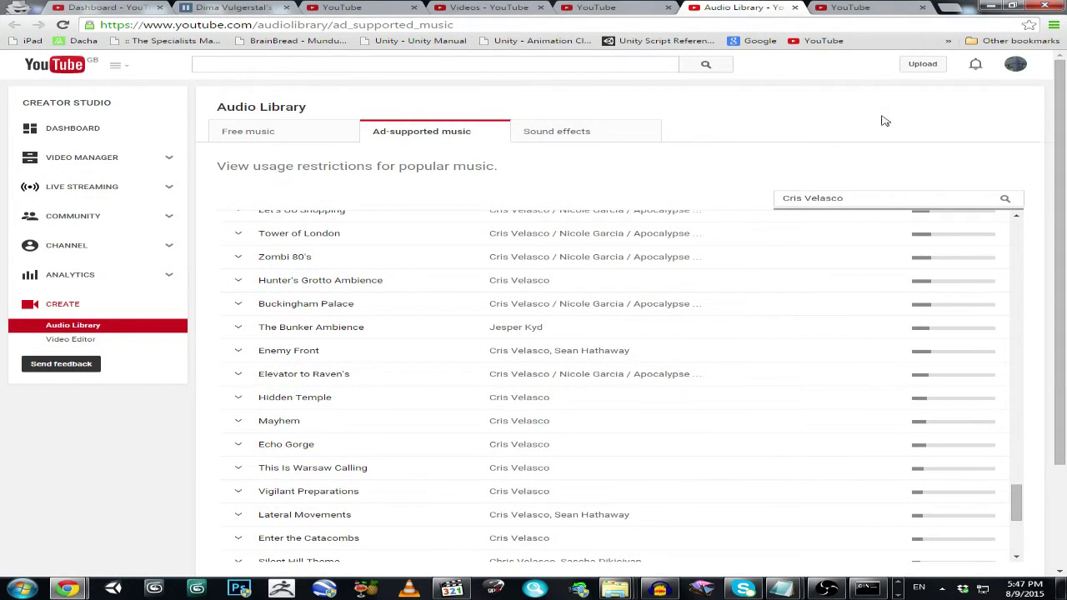
File a dispute of the Enemy Front video's copyright claim on fair use grounds, confirming that the video meets the legal requirements
{"action": "left_click", "coordinate": [595, 8]}
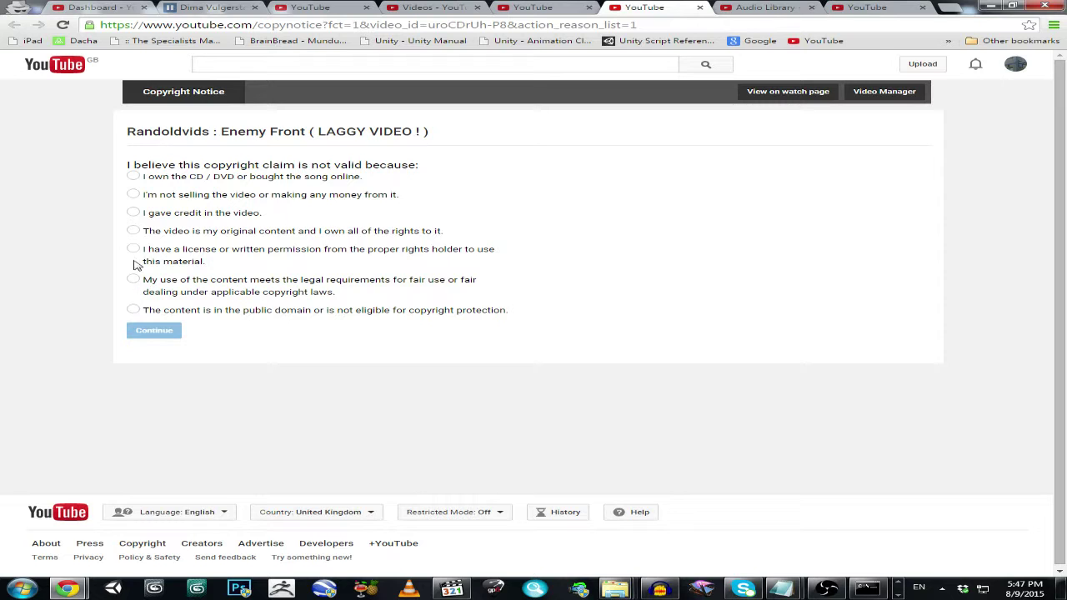
{"action": "left_click", "coordinate": [135, 280]}
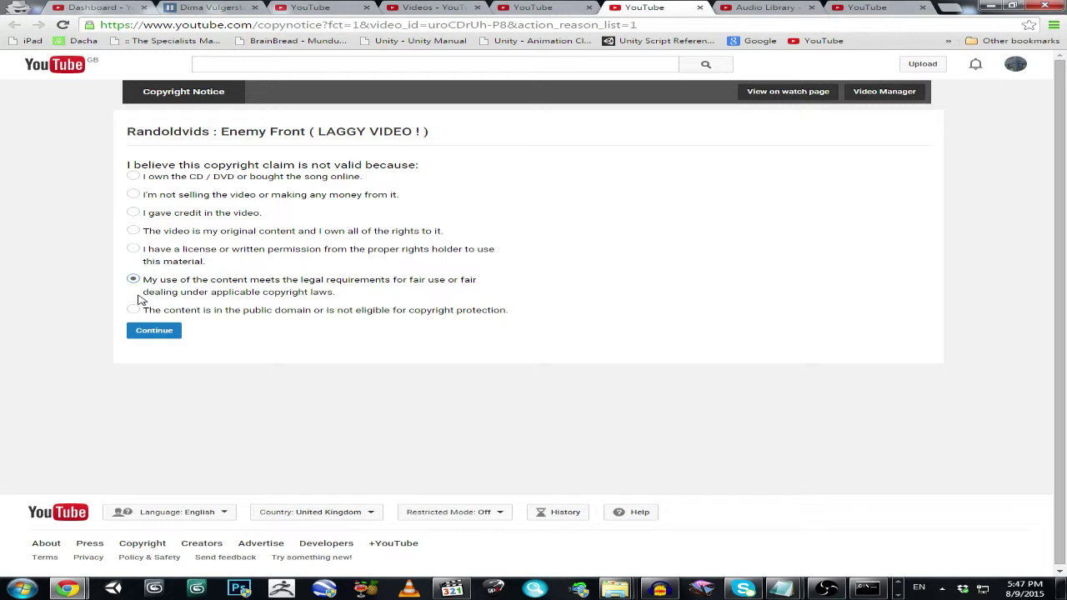
{"action": "left_click", "coordinate": [155, 332]}
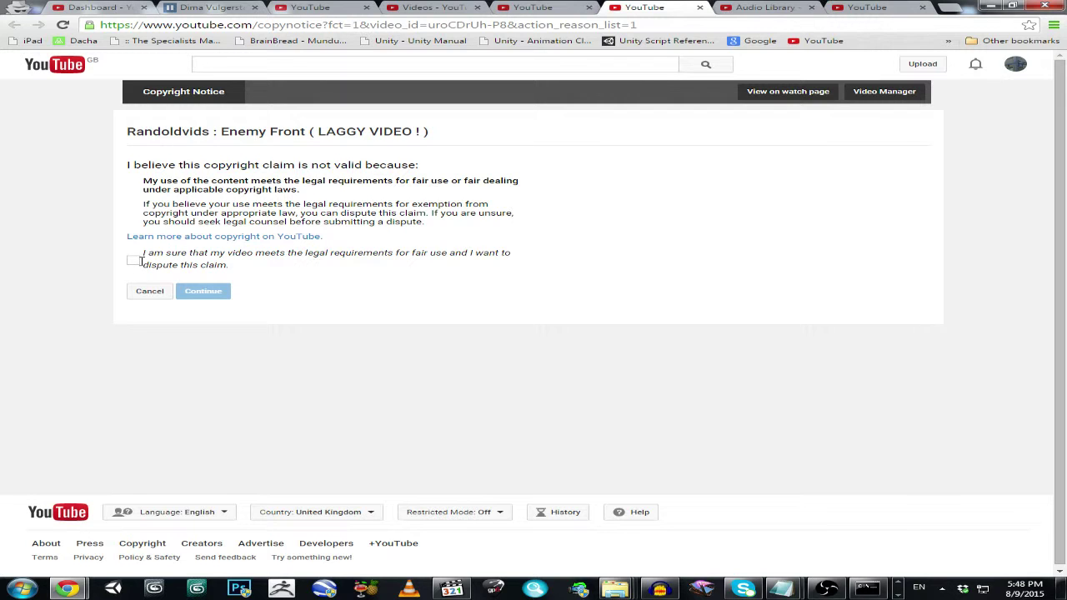
{"action": "left_click", "coordinate": [139, 261]}
{"action": "left_click", "coordinate": [200, 294]}
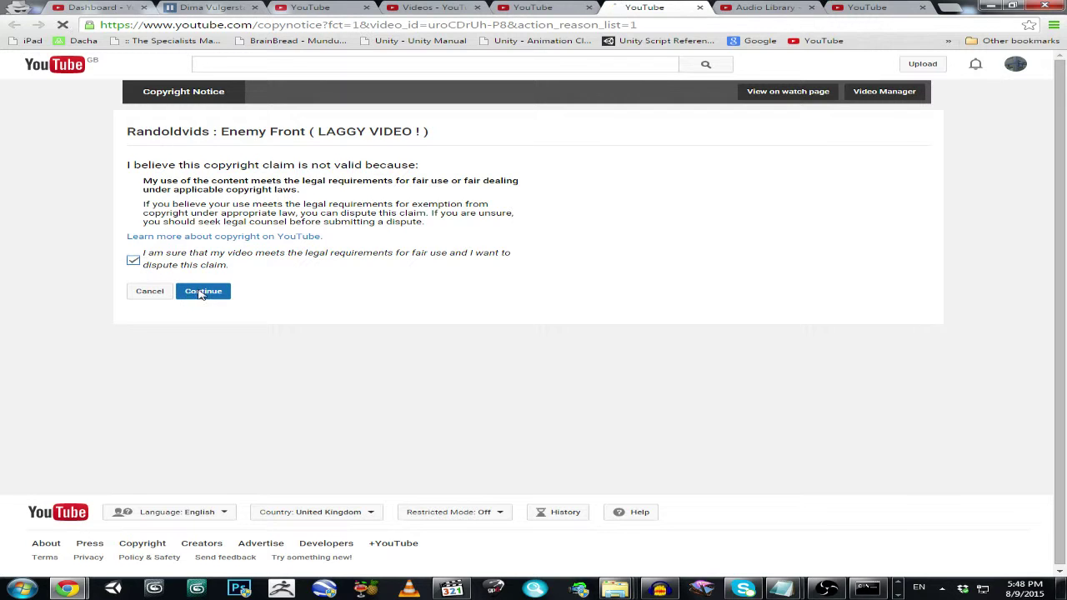
{"action": "left_click", "coordinate": [200, 293]}
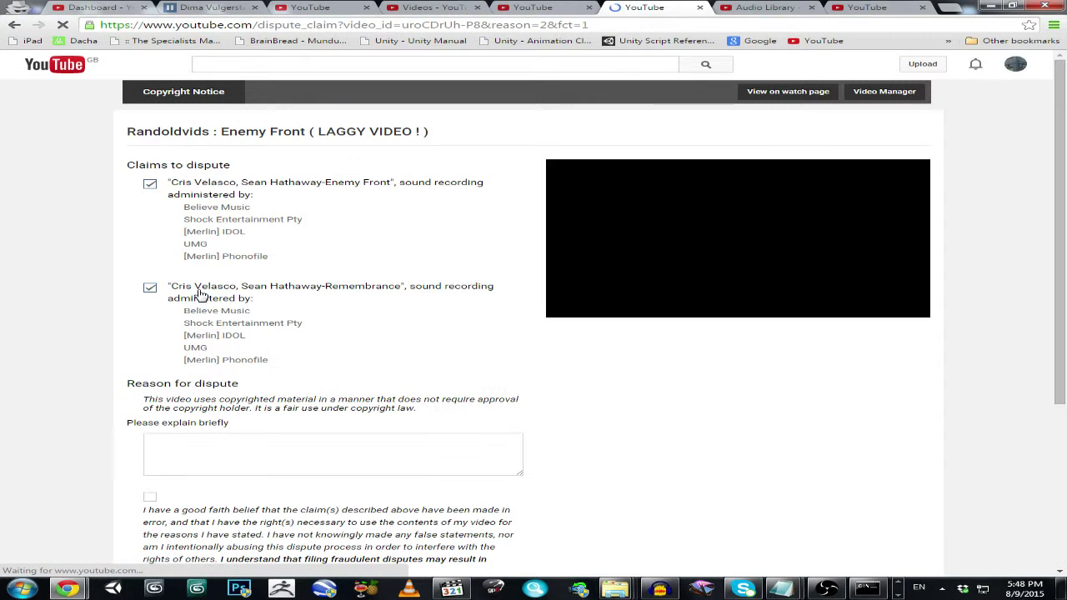
Begin the dispute explanation with "The music which is the reason of this copyright notice"
{"action": "left_click", "coordinate": [185, 451]}
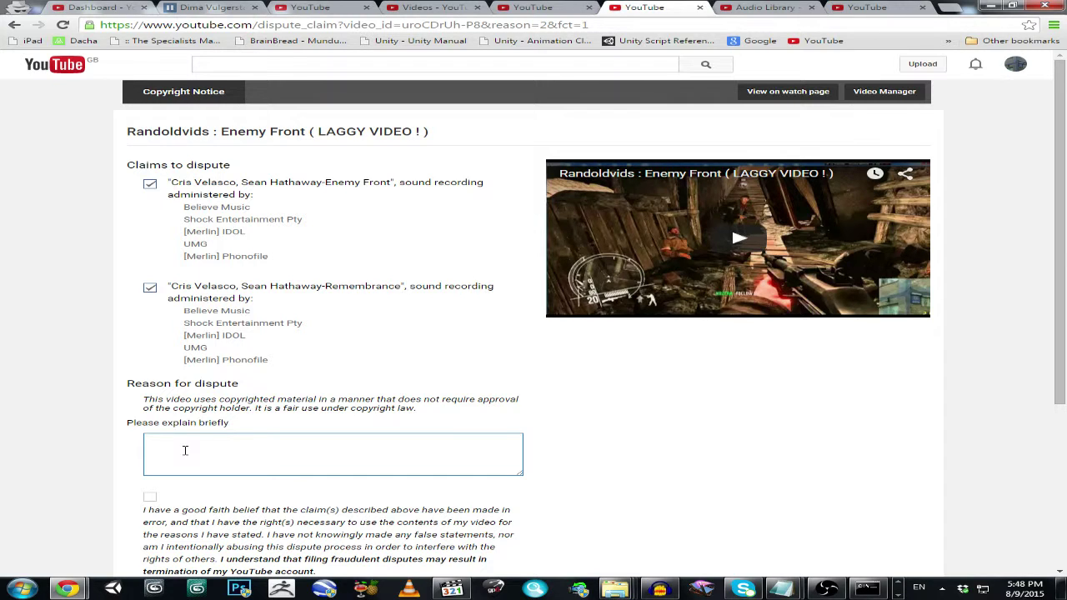
{"action": "type", "text": "The music"}
{"action": "type", "text": "which is the reason of this cop"}
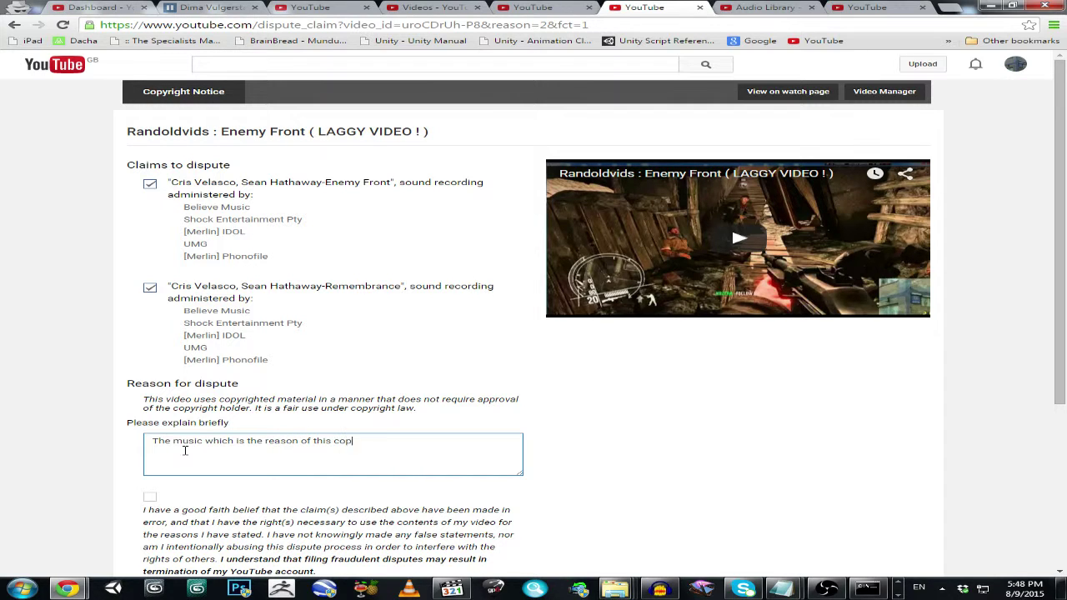
{"action": "type", "text": "yright"}
{"action": "left_click", "coordinate": [534, 8]}
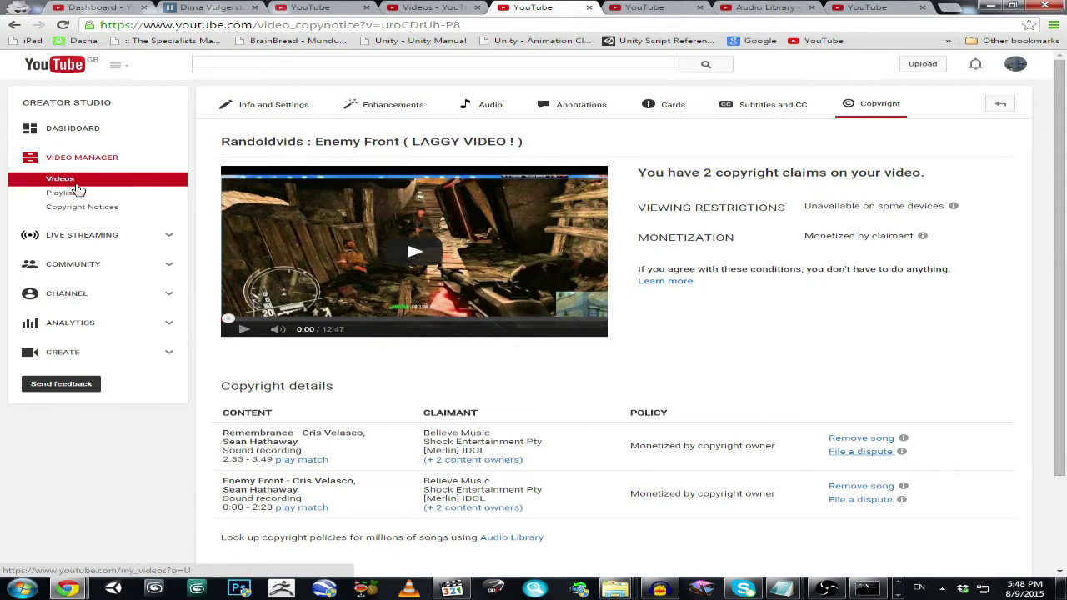
{"action": "left_click", "coordinate": [658, 8]}
{"action": "type", "text": "on of this copyright no"}
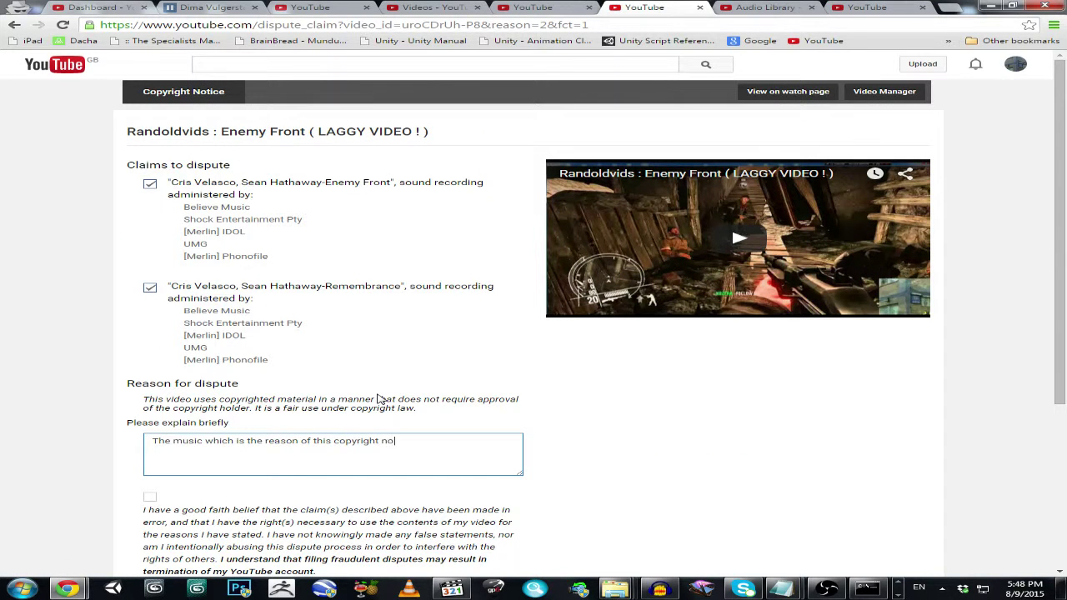
{"action": "type", "text": "tice"}
Continue the explanation with "- is a track of the official game soundtrack. And this"
{"action": "type", "text": " - is a"}
{"action": "type", "text": " song"}
{"action": "key", "text": "BackSpace"}
{"action": "key", "text": "BackSpace"}
{"action": "key", "text": "BackSpace"}
{"action": "key", "text": "BackSpace"}
{"action": "type", "text": "track of"}
{"action": "key", "text": "BackSpace"}
{"action": "key", "text": "BackSpace"}
{"action": "type", "text": "from"}
{"action": "key", "text": "BackSpace"}
{"action": "key", "text": "BackSpace"}
{"action": "key", "text": "BackSpace"}
{"action": "key", "text": "BackSpace"}
{"action": "type", "text": "of an"}
{"action": "key", "text": "BackSpace"}
{"action": "key", "text": "BackSpace"}
{"action": "type", "text": "the official game so"}
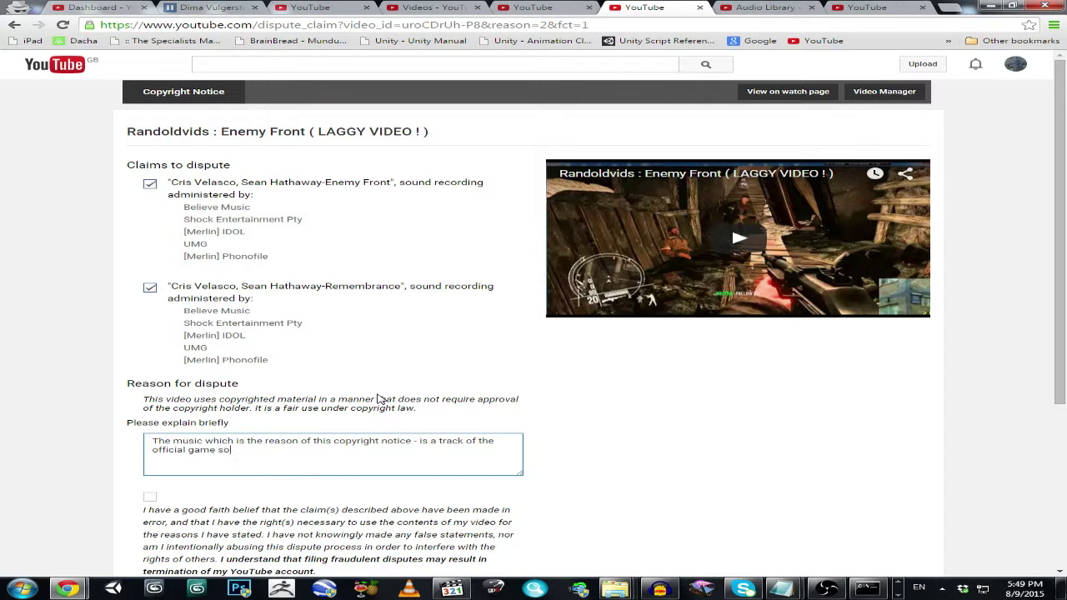
{"action": "type", "text": "und"}
{"action": "type", "text": "track. And this"}
Add "video is a let's play video" to the end of the dispute explanation
{"action": "type", "text": " game"}
{"action": "key", "text": "BackSpace"}
{"action": "key", "text": "BackSpace"}
{"action": "key", "text": "BackSpace"}
{"action": "key", "text": "BackSpace"}
{"action": "type", "text": "video is a let's"}
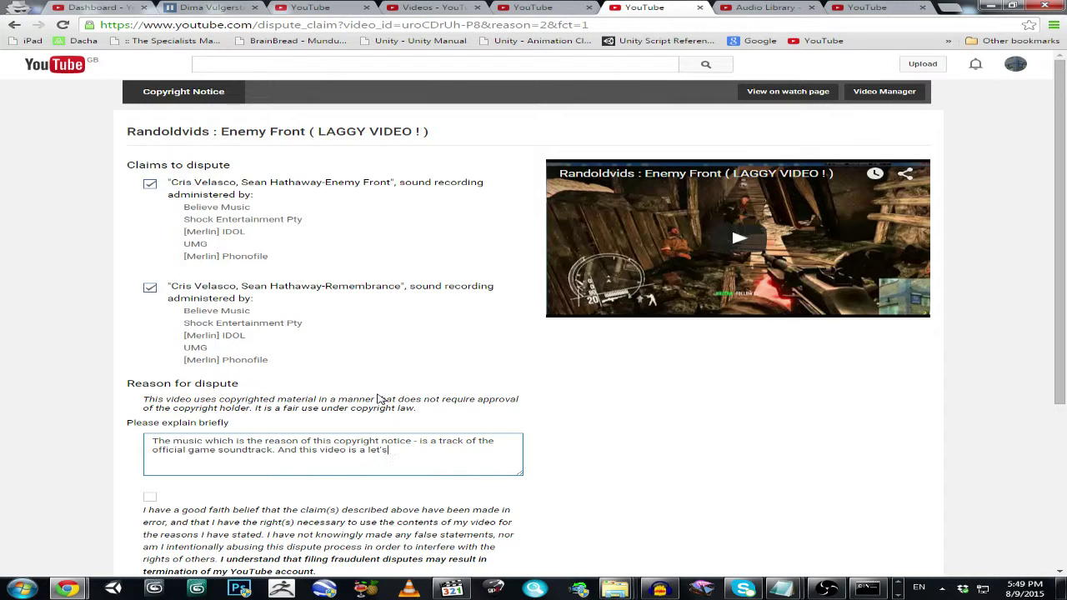
{"action": "type", "text": " play video"}
Extend the explanation with "which means that if I turn off the in-game music and record this let's play without it"
{"action": "type", "text": " which means t"}
{"action": "type", "text": "hat"}
{"action": "type", "text": " if I turn o"}
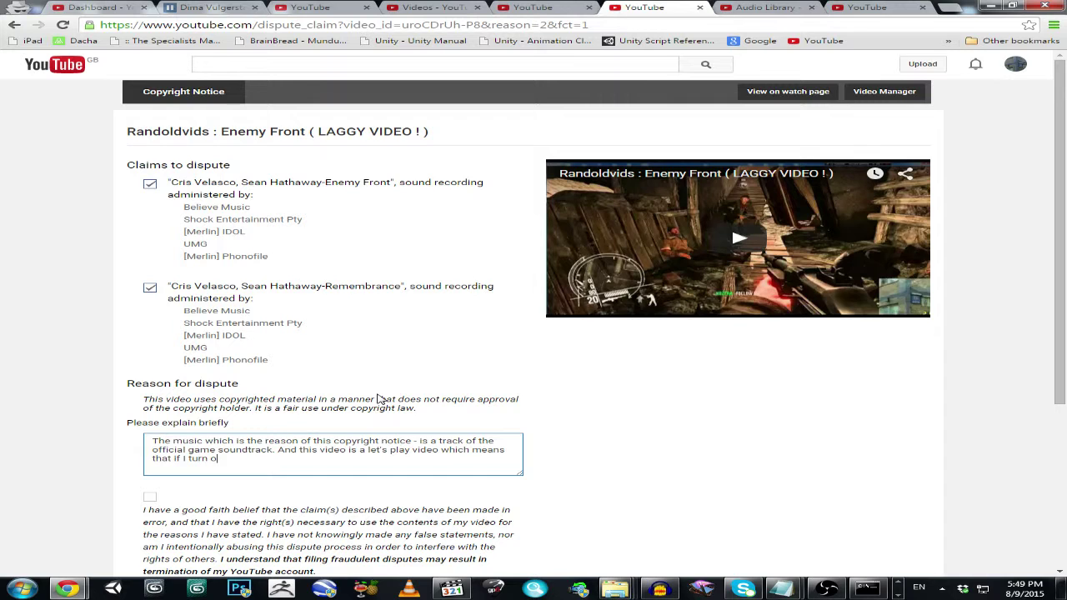
{"action": "type", "text": "ff the music"}
{"action": "key", "text": "ctrl+Left"}
{"action": "type", "text": "in-game music and record "}
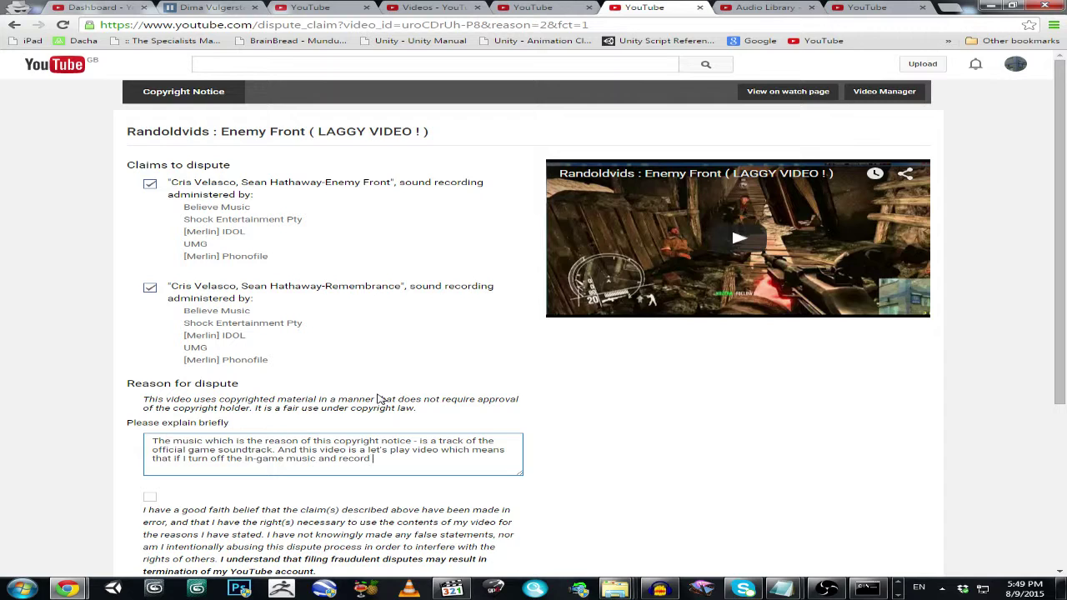
{"action": "type", "text": "this let's play without it"}
Split the long sentence after "let's play video" so that a new sentence starts with "Which means"
{"action": "type", "text": ","}
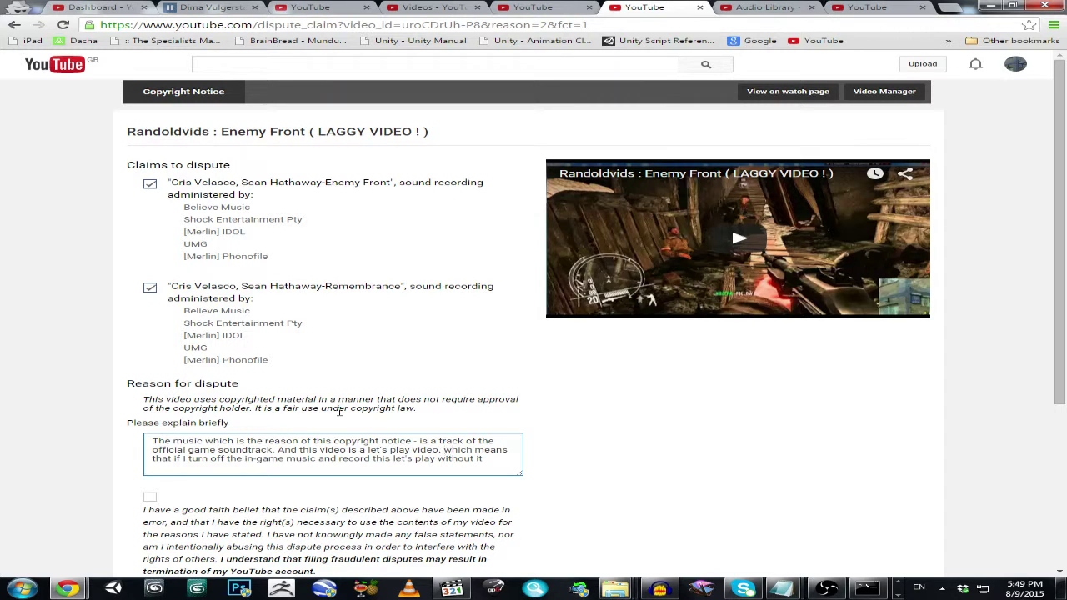
{"action": "key", "text": "BackSpace"}
{"action": "type", "text": "W"}
Continue the explanation after "without it" with "- this will make this product look terrible"
{"action": "type", "text": "the m"}
{"action": "key", "text": "BackSpace"}
{"action": "key", "text": "BackSpace"}
{"action": "key", "text": "BackSpace"}
{"action": "key", "text": "BackSpace"}
{"action": "key", "text": "BackSpace"}
{"action": "key", "text": "BackSpace"}
{"action": "type", "text": "this will"}
{"action": "type", "text": " make this product"}
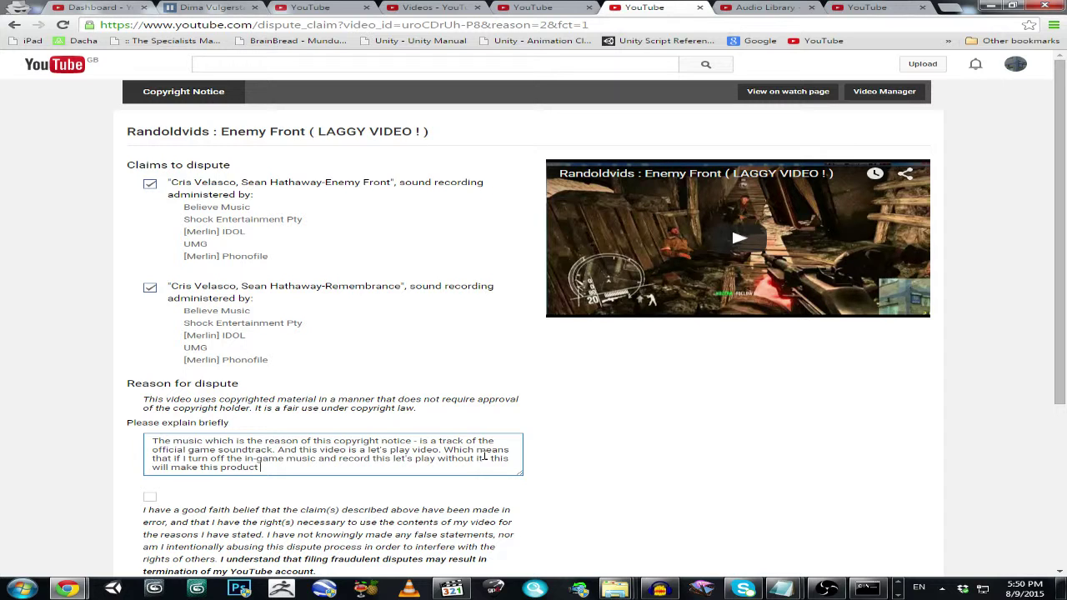
{"action": "type", "text": " look terrib"}
{"action": "type", "text": "le"}
Complete the sentence with ", because soundtrack is un-separable part of the game."
{"action": "type", "text": ", becuase"}
{"action": "key", "text": "BackSpace"}
{"action": "key", "text": "BackSpace"}
{"action": "key", "text": "BackSpace"}
{"action": "key", "text": "BackSpace"}
{"action": "type", "text": "ause soundtrack is"}
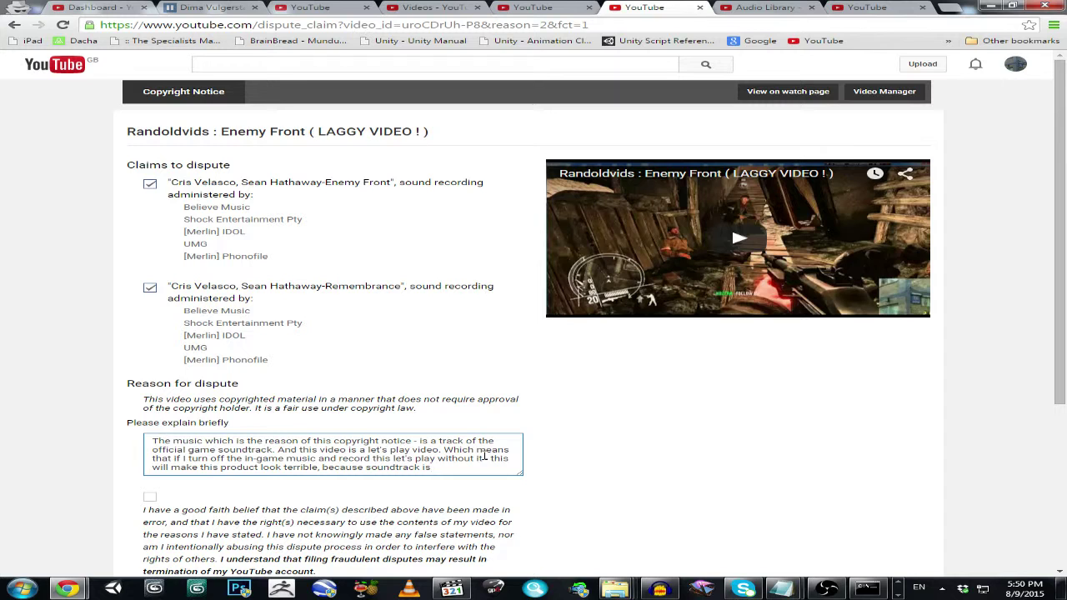
{"action": "type", "text": " un-separ"}
{"action": "key", "text": "BackSpace"}
{"action": "type", "text": "arable part of the "}
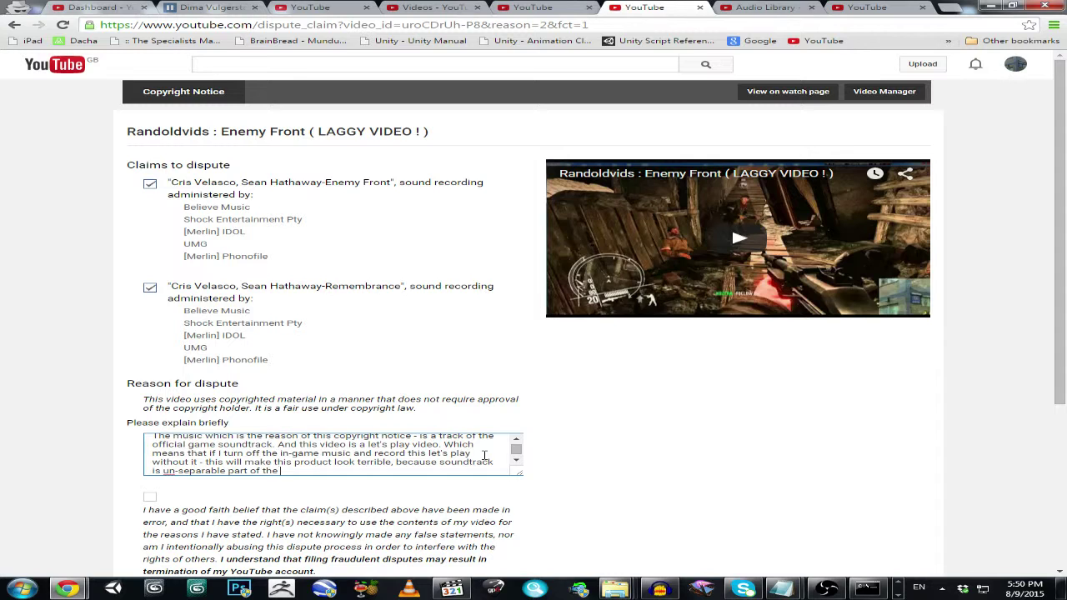
{"action": "type", "text": "game"}
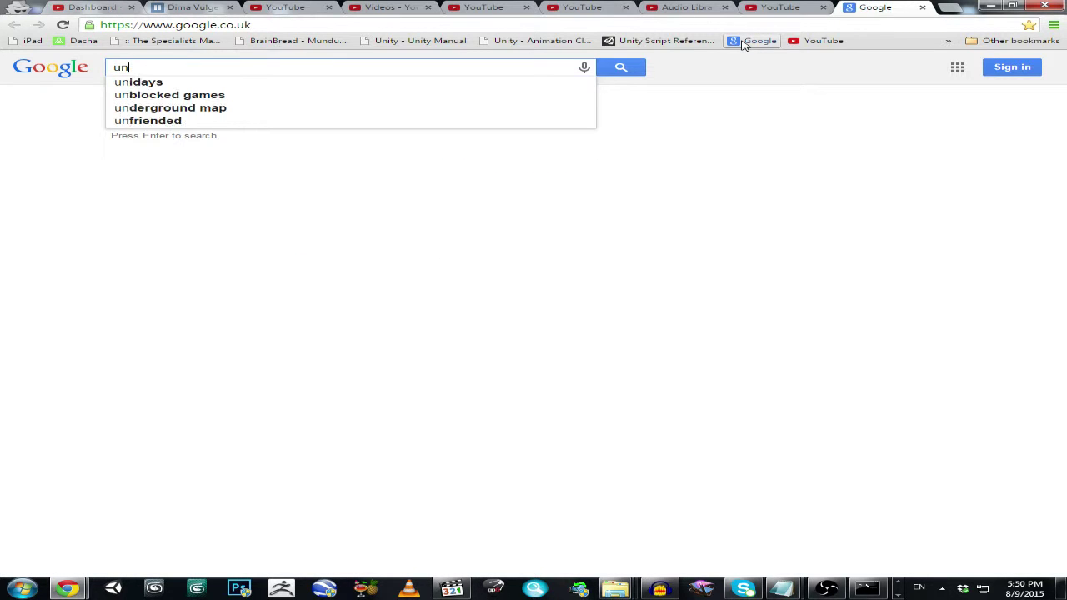
Look up the word "inseparable" on Google, and close the search page
{"action": "type", "text": "sep"}
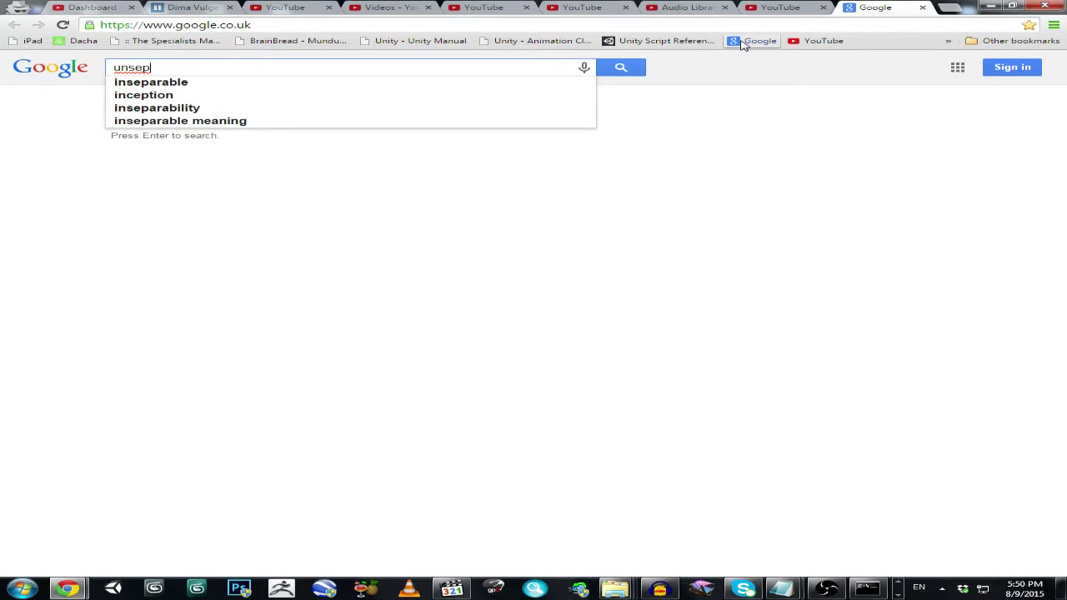
{"action": "left_click", "coordinate": [190, 86]}
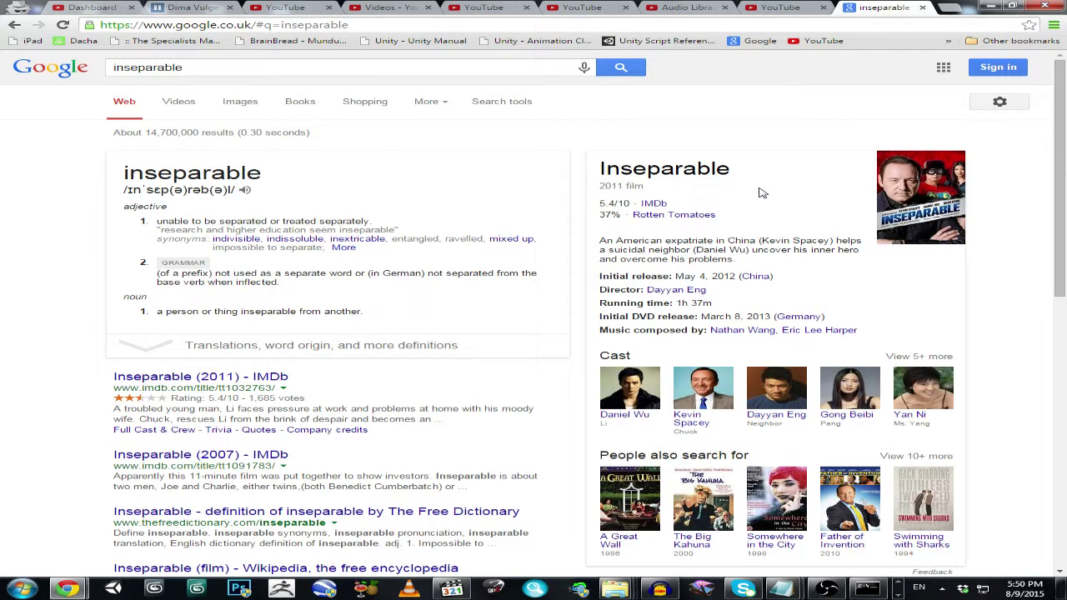
{"action": "left_click", "coordinate": [927, 9]}
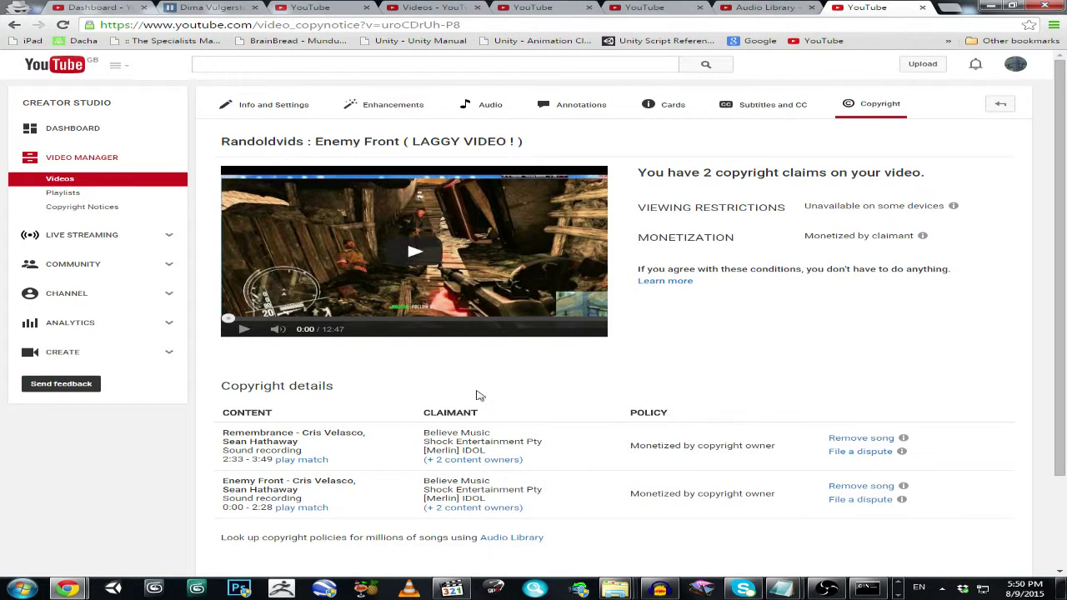
Return to the dispute form, enlarge the explanation box and insert "music" before "track of the official game soundtrack"
{"action": "left_click", "coordinate": [658, 7]}
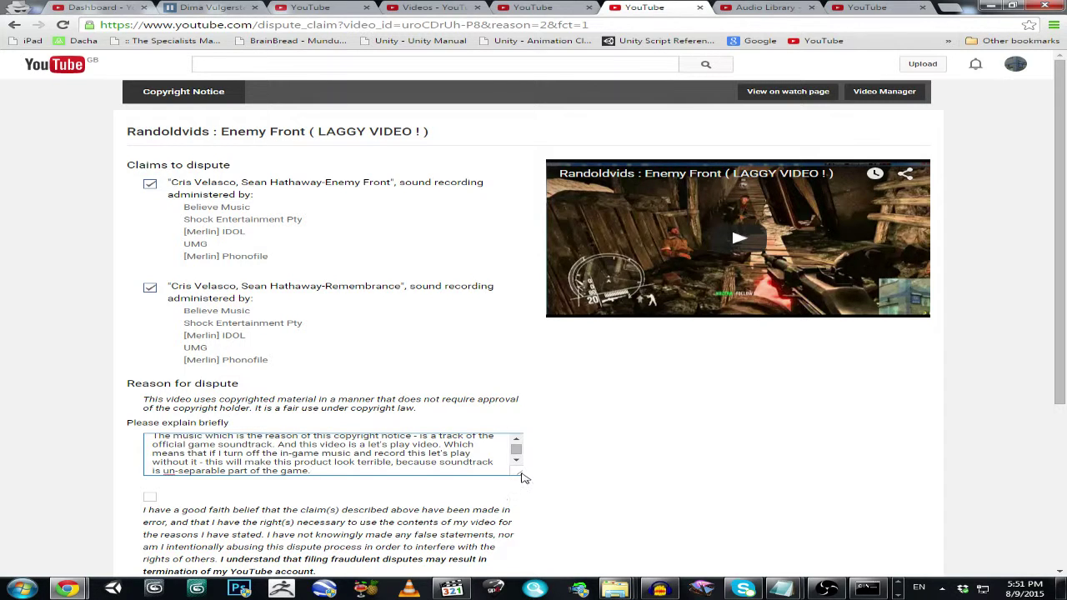
{"action": "left_click_drag", "start_coordinate": [520, 477], "coordinate": [518, 493]}
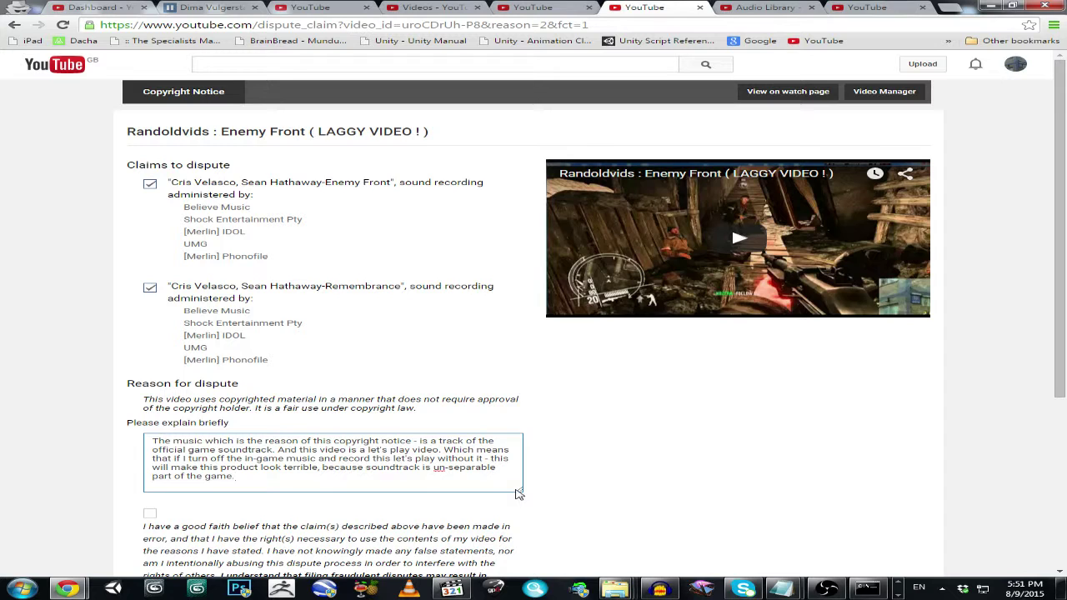
{"action": "left_click", "coordinate": [440, 440]}
{"action": "type", "text": "usic"}
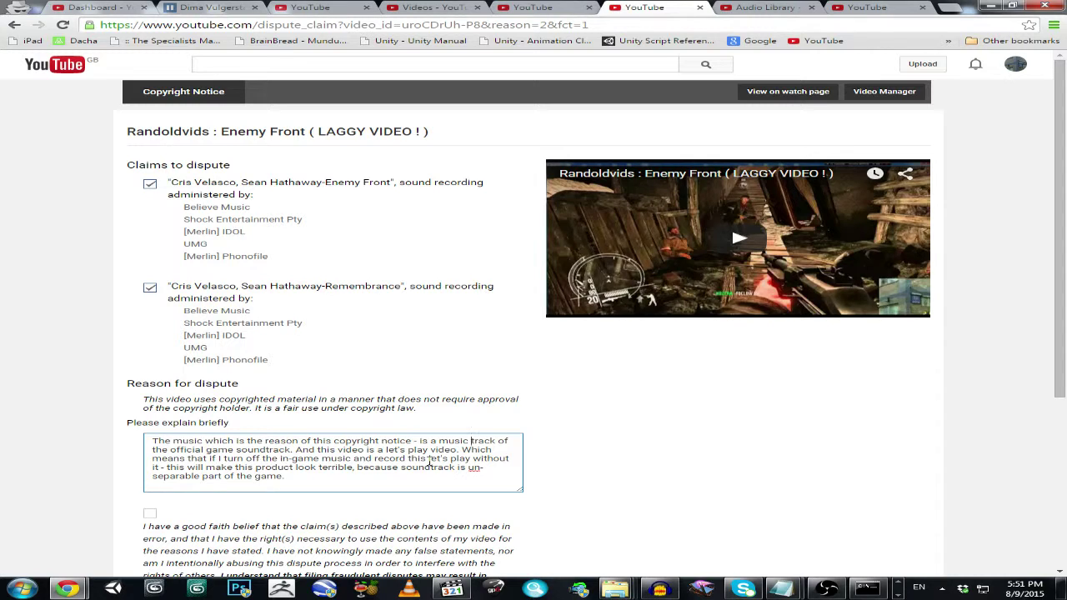
Add the sentence "So I believe that this copyright notice is not correct." to the end of the explanation
{"action": "left_click", "coordinate": [318, 479]}
{"action": "type", "text": "So I belive that"}
{"action": "key", "text": "BackSpace"}
{"action": "key", "text": "BackSpace"}
{"action": "key", "text": "BackSpace"}
{"action": "key", "text": "BackSpace"}
{"action": "key", "text": "BackSpace"}
{"action": "key", "text": "BackSpace"}
{"action": "key", "text": "BackSpace"}
{"action": "key", "text": "BackSpace"}
{"action": "key", "text": "BackSpace"}
{"action": "type", "text": "lieve tha"}
{"action": "type", "text": "his copyright"}
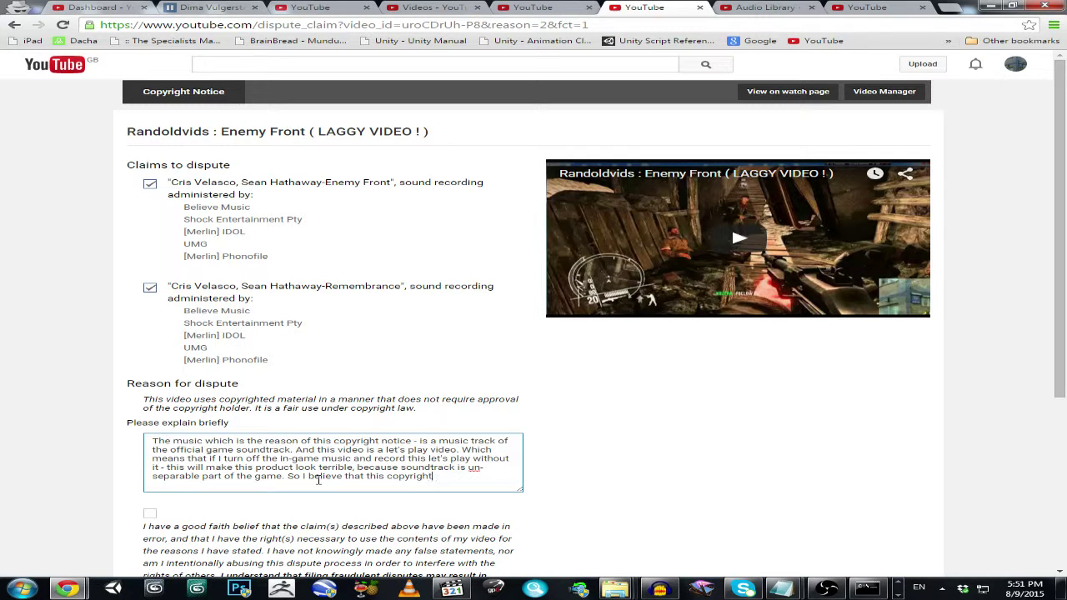
{"action": "type", "text": " notice is not correct."}
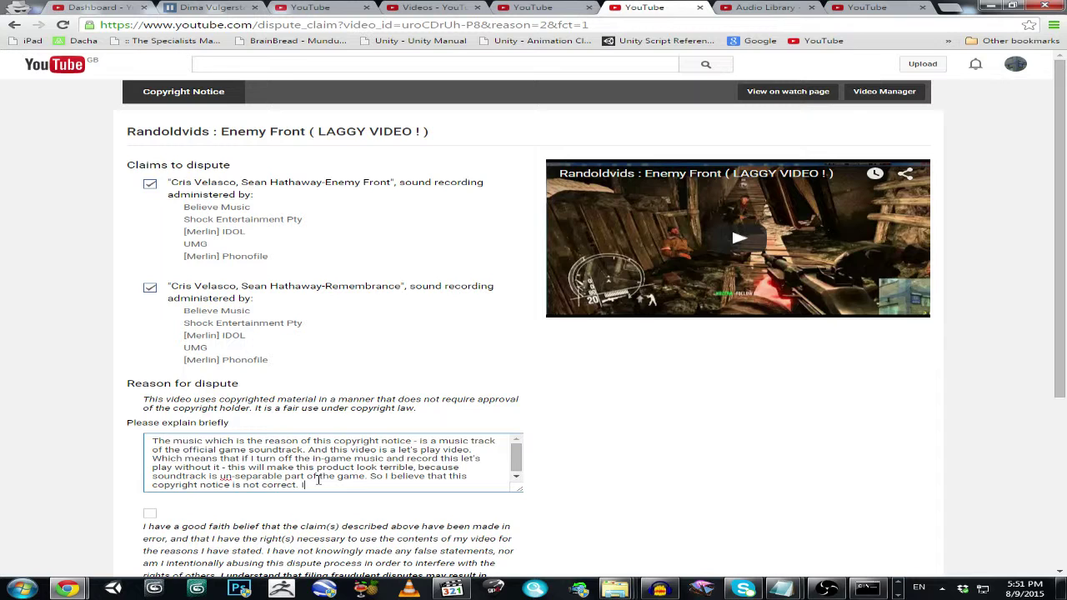
Append to the dispute explanation: "I advertise the best of Your game : the visuals, the audio, the music."
{"action": "type", "text": " I advertise the best of Your game"}
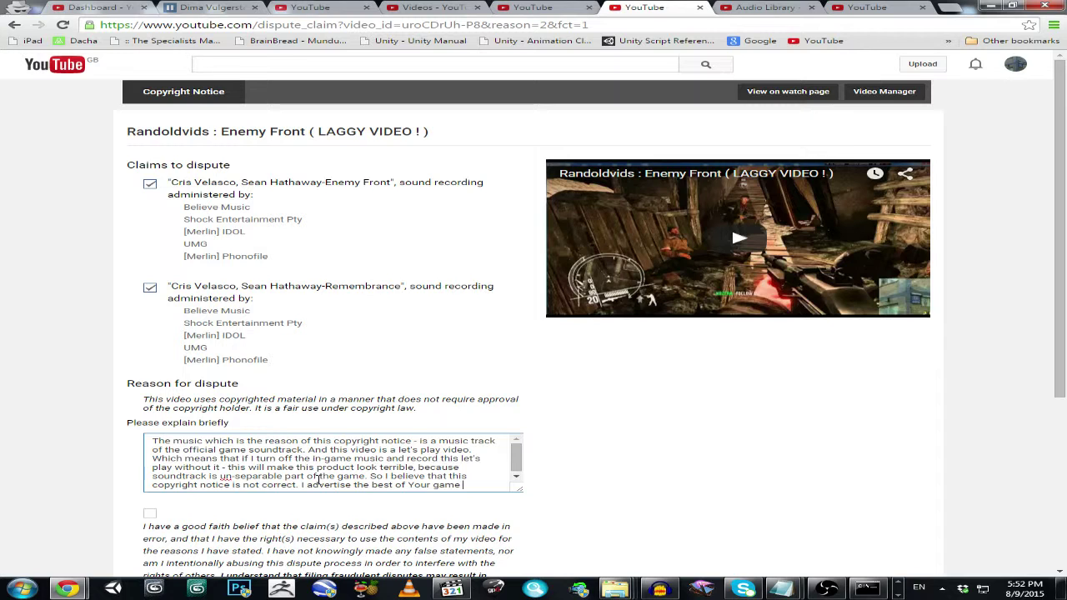
{"action": "type", "text": " : the visuals,"}
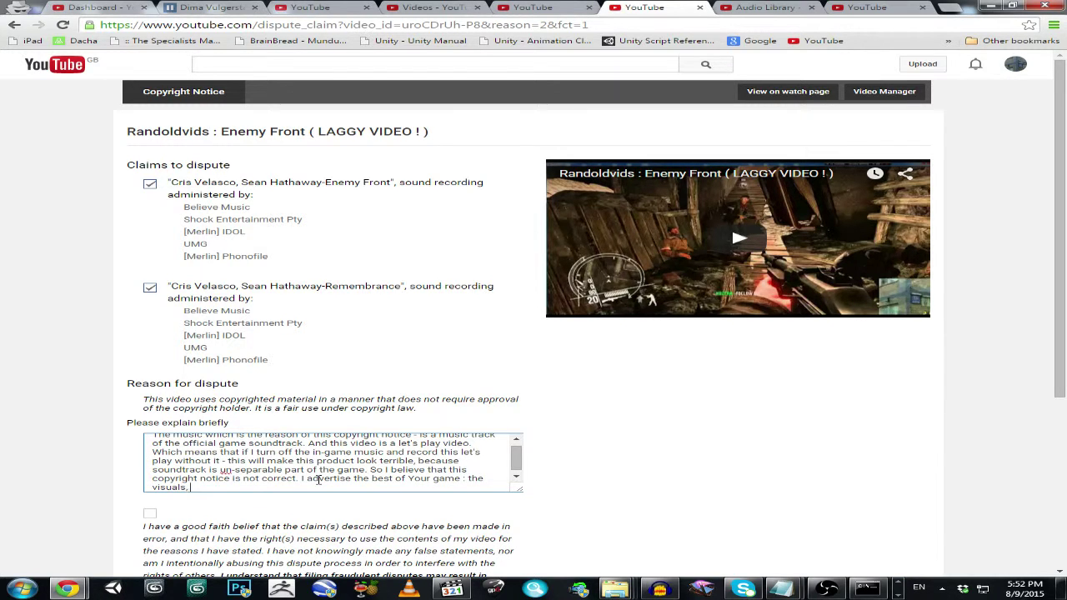
{"action": "type", "text": " the audio, the music. And witho"}
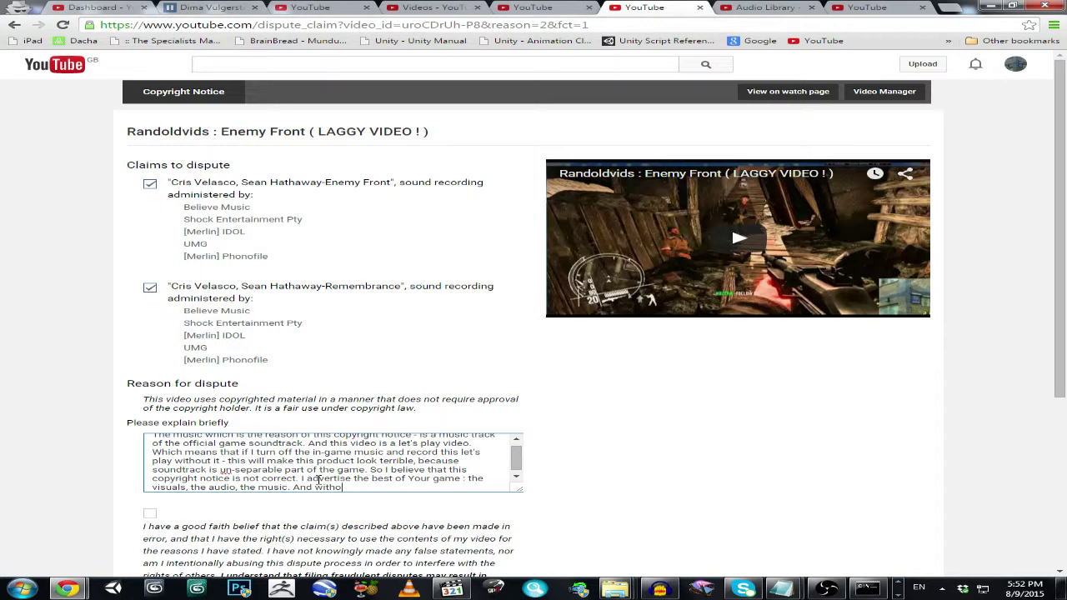
Finish the explanation with "And without music this let's play will be worse. Thanks for understanding!" and enlarge the explanation box to fit the text
{"action": "type", "text": "ut music this let's play will be worse"}
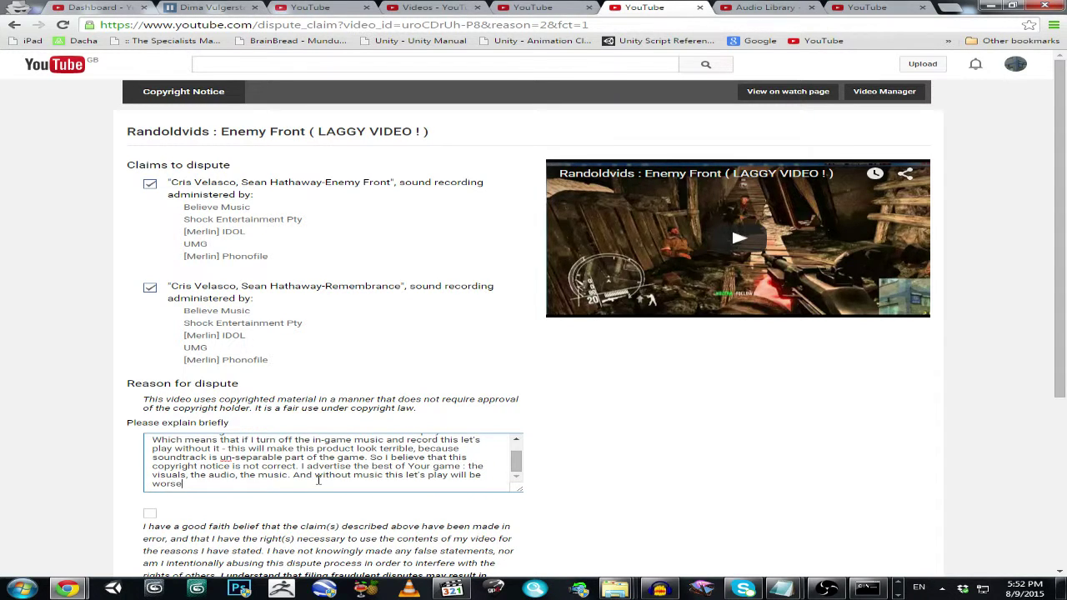
{"action": "type", "text": ". Thanks for understanding!"}
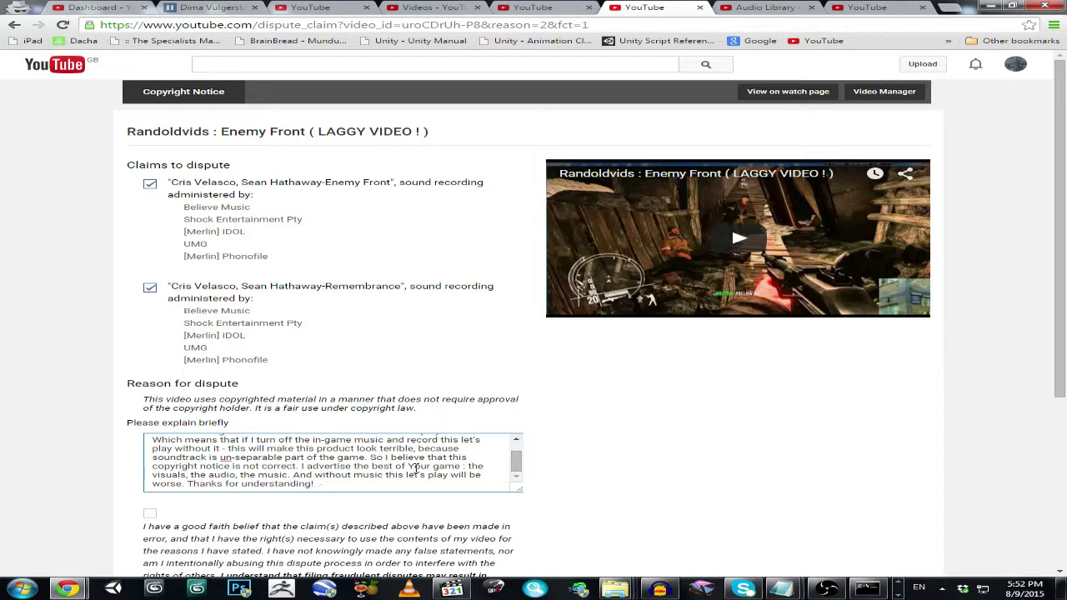
{"action": "left_click_drag", "start_coordinate": [519, 492], "coordinate": [524, 529]}
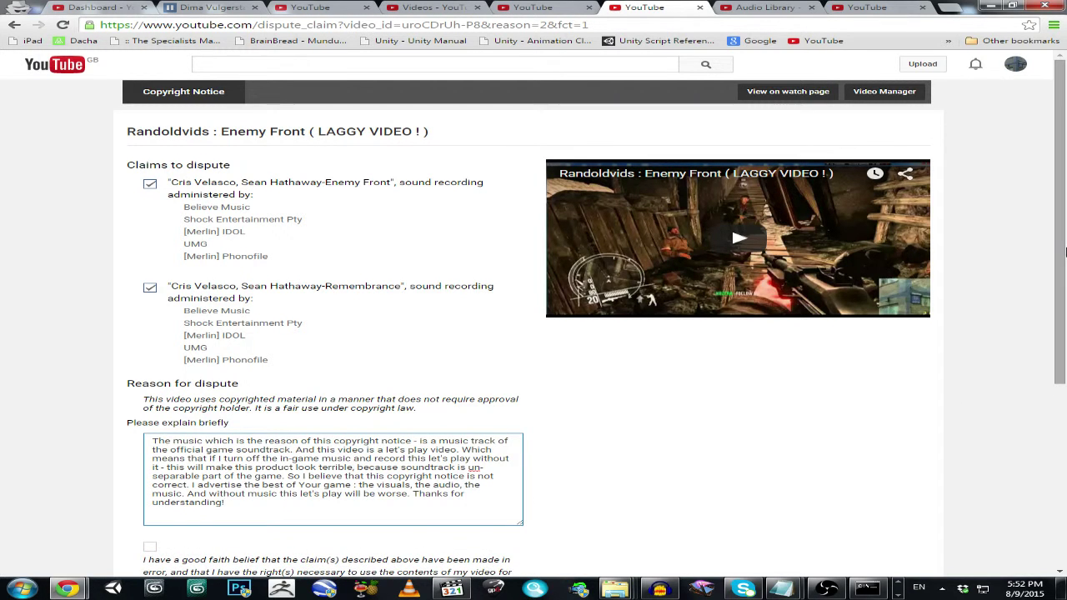
Accept both the good-faith belief declaration and the acknowledgement that claimants can view the video
{"action": "left_click_drag", "start_coordinate": [1062, 273], "coordinate": [1063, 332]}
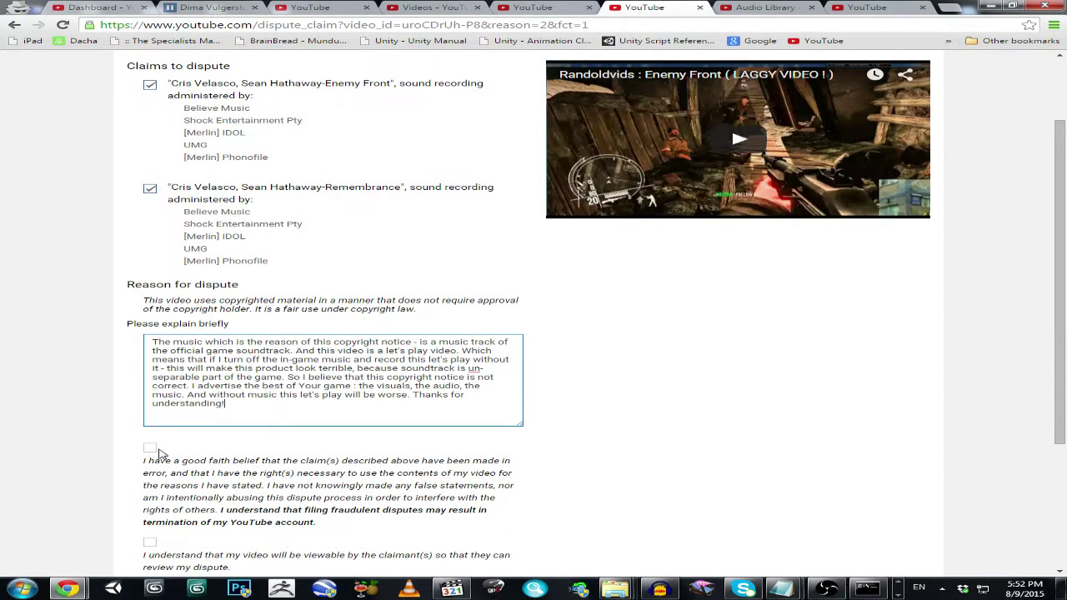
{"action": "left_click", "coordinate": [151, 450]}
{"action": "scroll", "coordinate": [156, 452], "scroll_direction": "down", "scroll_amount": 2}
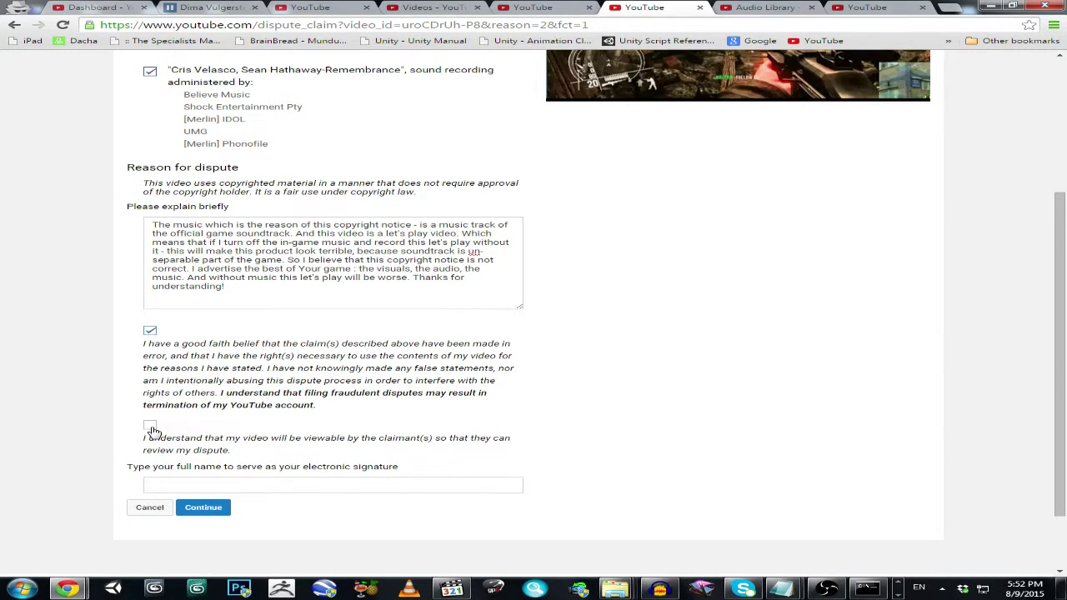
{"action": "left_click", "coordinate": [153, 430]}
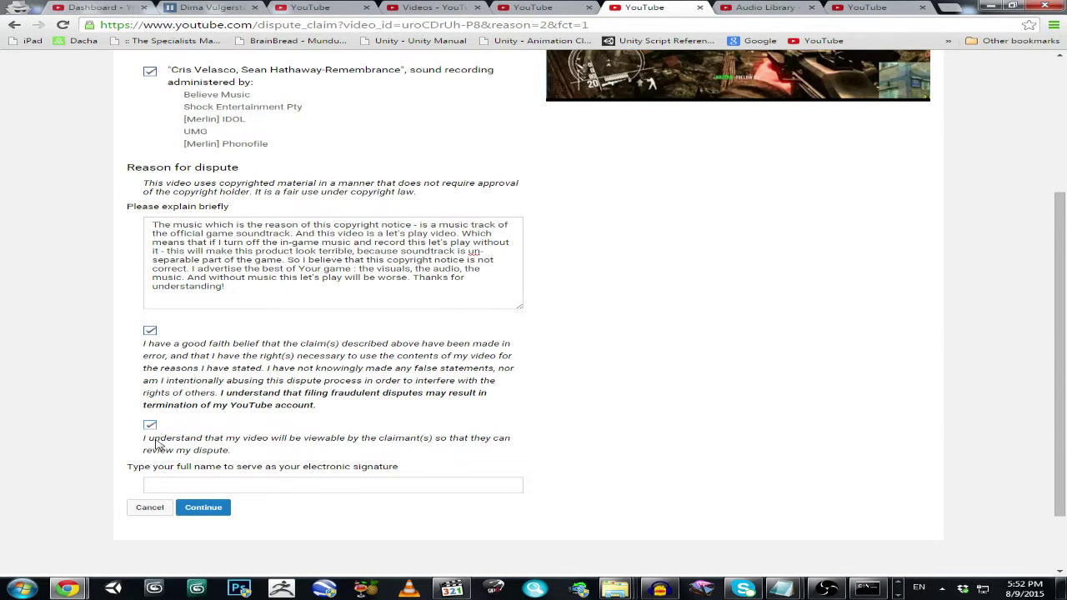
Enter the account holder's full name as the electronic signature and continue to the verification page
{"action": "left_click", "coordinate": [192, 480]}
{"action": "type", "text": "vul gers"}
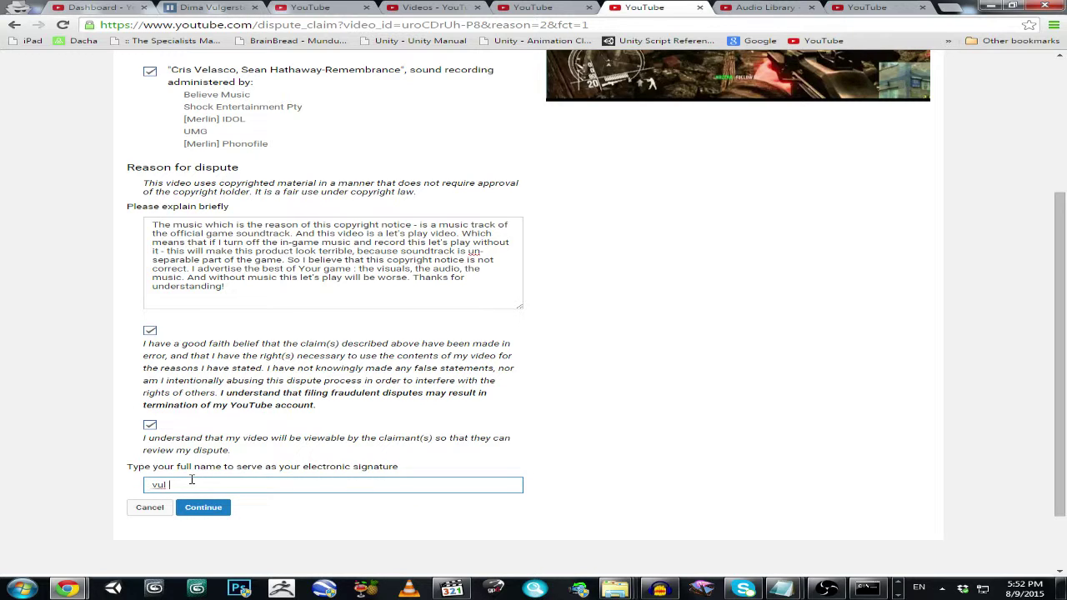
{"action": "type", "text": "al"}
Review the dispute information on the verification page, then submit the dispute and confirm it
{"action": "mouse_move", "coordinate": [1063, 479]}
{"action": "left_mouse_down"}
{"action": "mouse_move", "coordinate": [1064, 317]}
{"action": "mouse_move", "coordinate": [1049, 556]}
{"action": "left_mouse_up"}
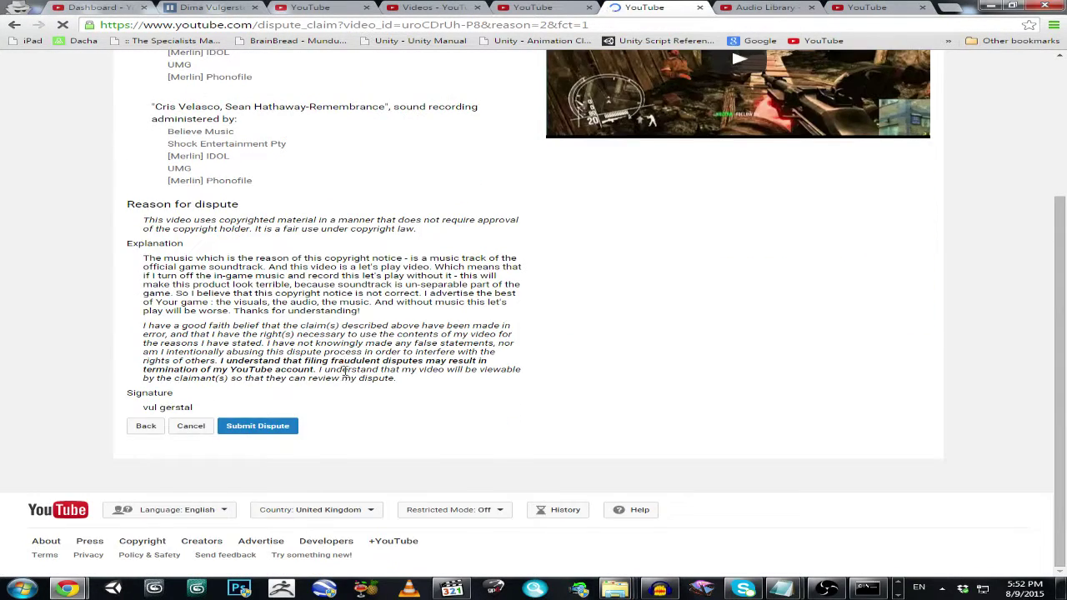
{"action": "scroll", "coordinate": [345, 374], "scroll_direction": "up", "scroll_amount": 3}
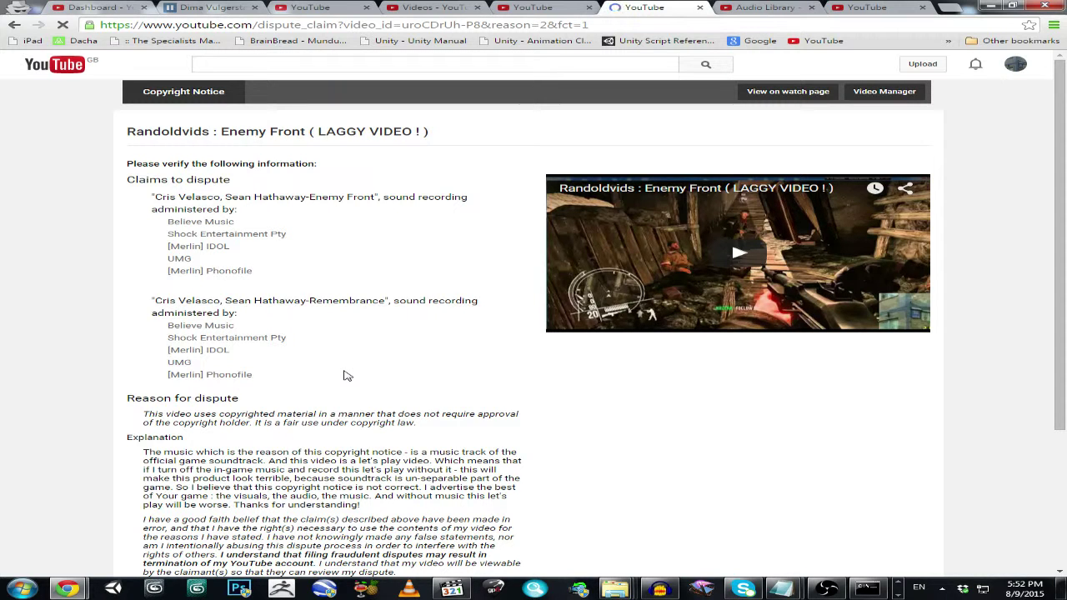
{"action": "scroll", "coordinate": [347, 376], "scroll_direction": "down", "scroll_amount": 3}
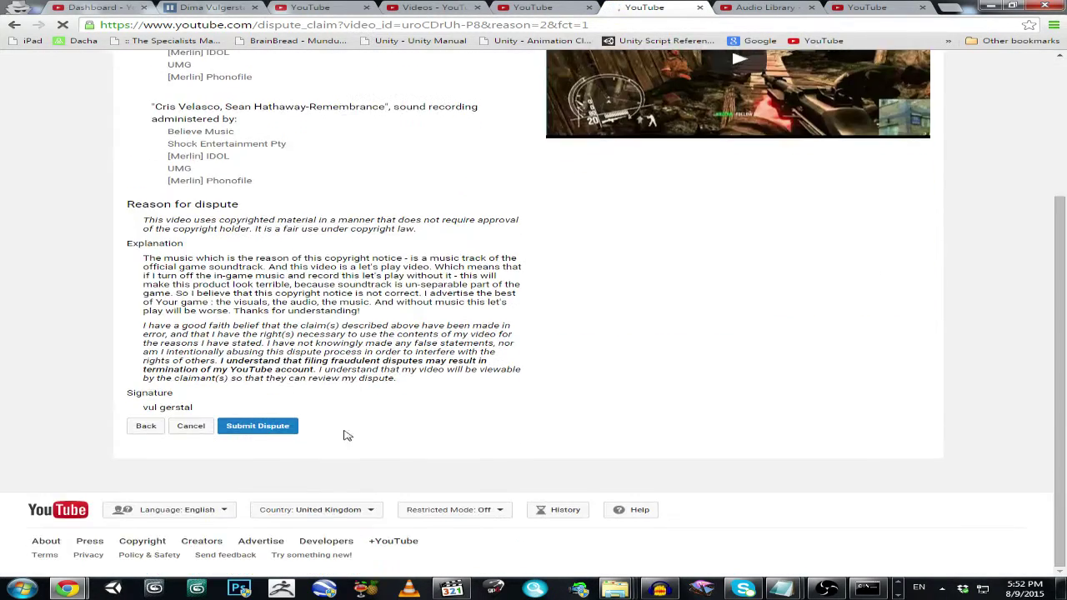
{"action": "left_click", "coordinate": [274, 434]}
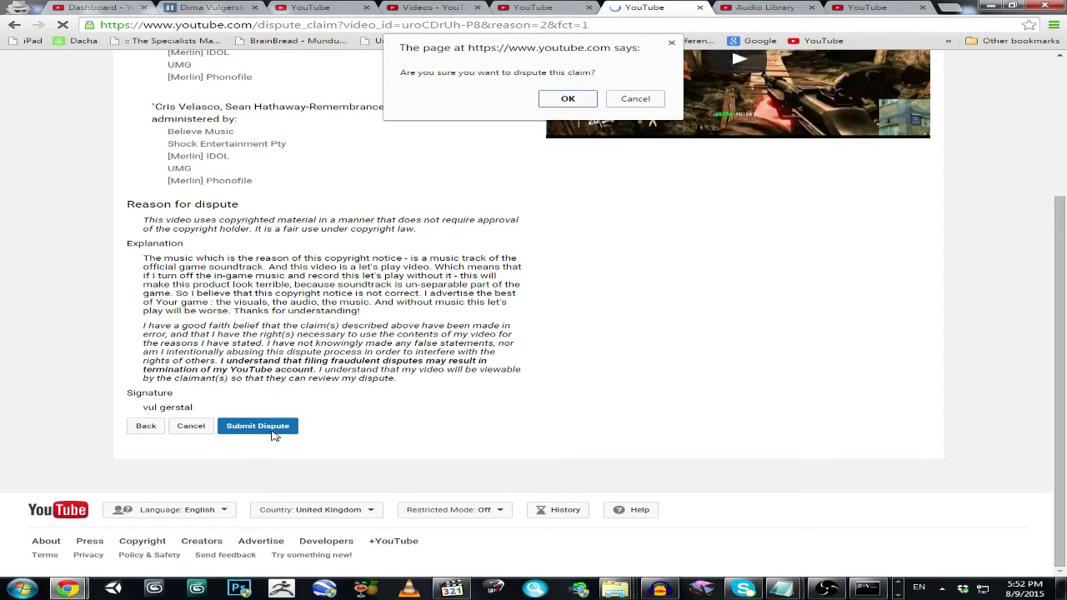
{"action": "left_click", "coordinate": [572, 103]}
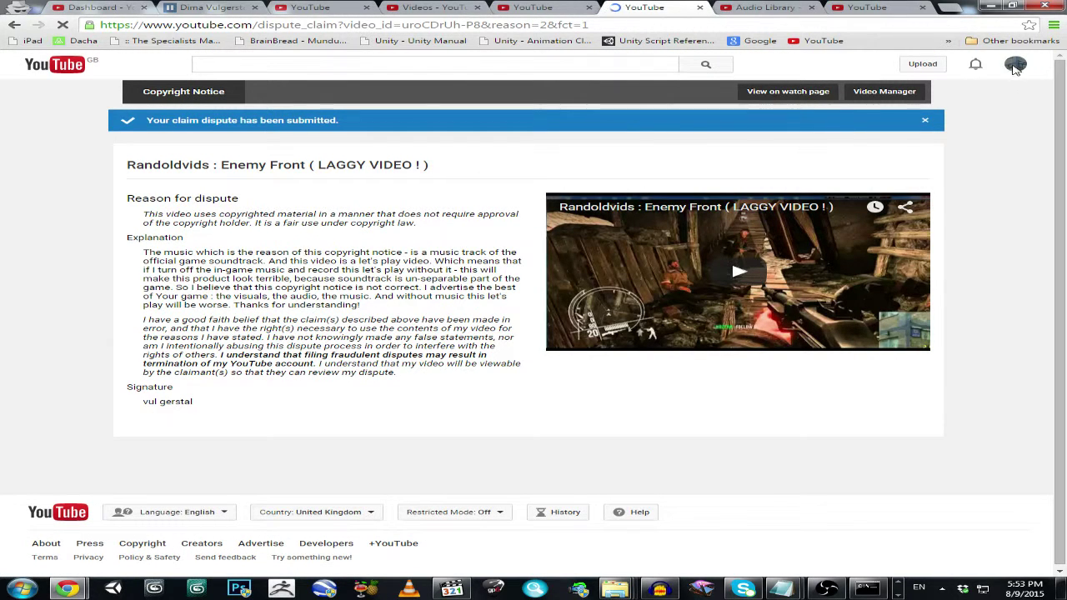
From the Creator Studio dashboard, open the video "Randoldvids : Веселі Ігри" for editing and view the third-party match behind its monetization restriction
{"action": "left_click", "coordinate": [1015, 67]}
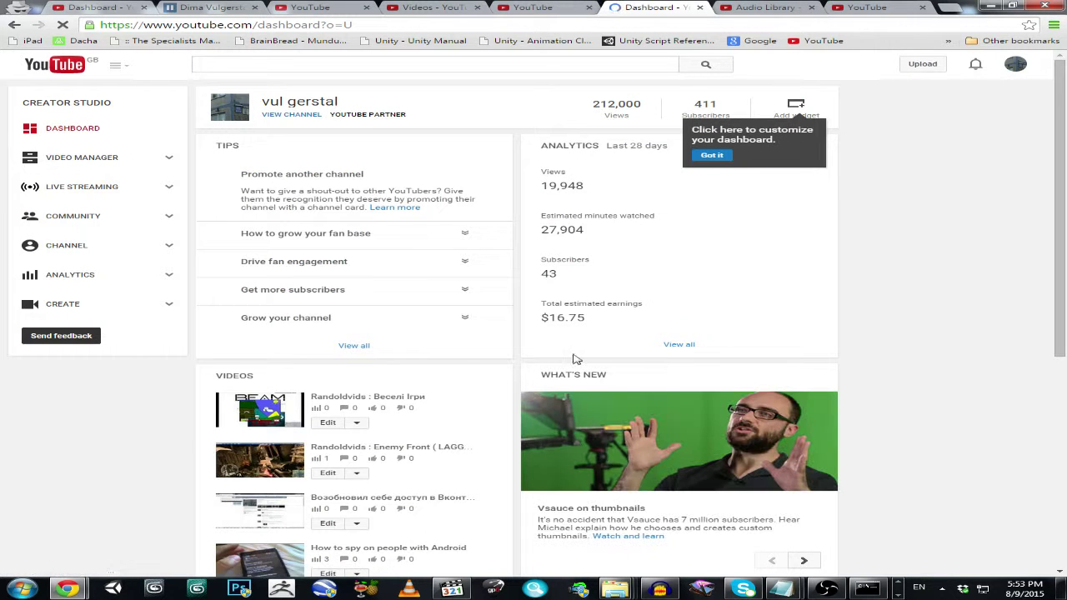
{"action": "left_click", "coordinate": [327, 425]}
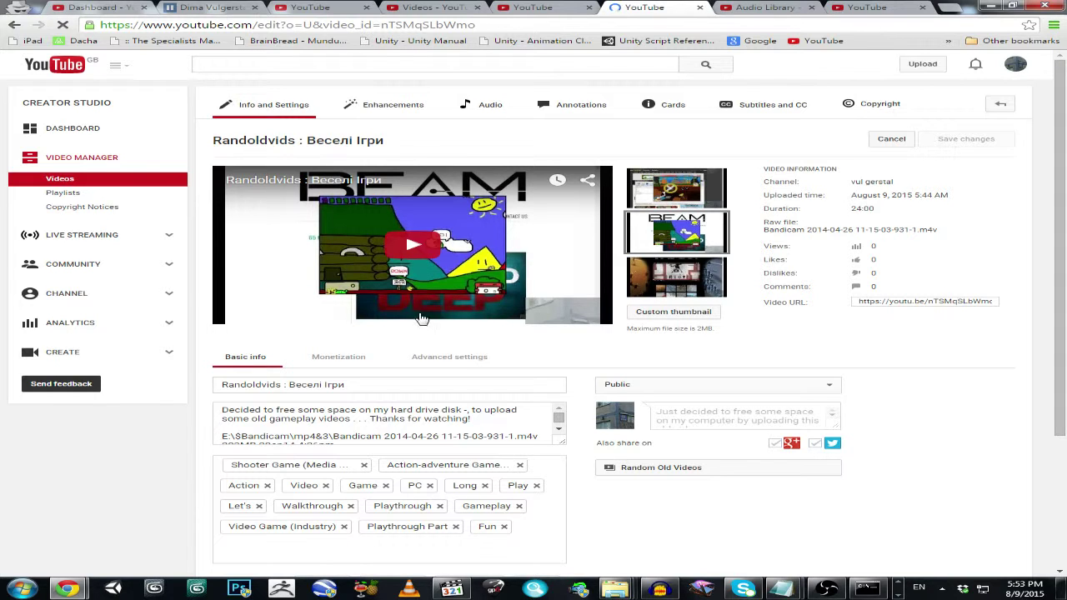
{"action": "left_click", "coordinate": [338, 357]}
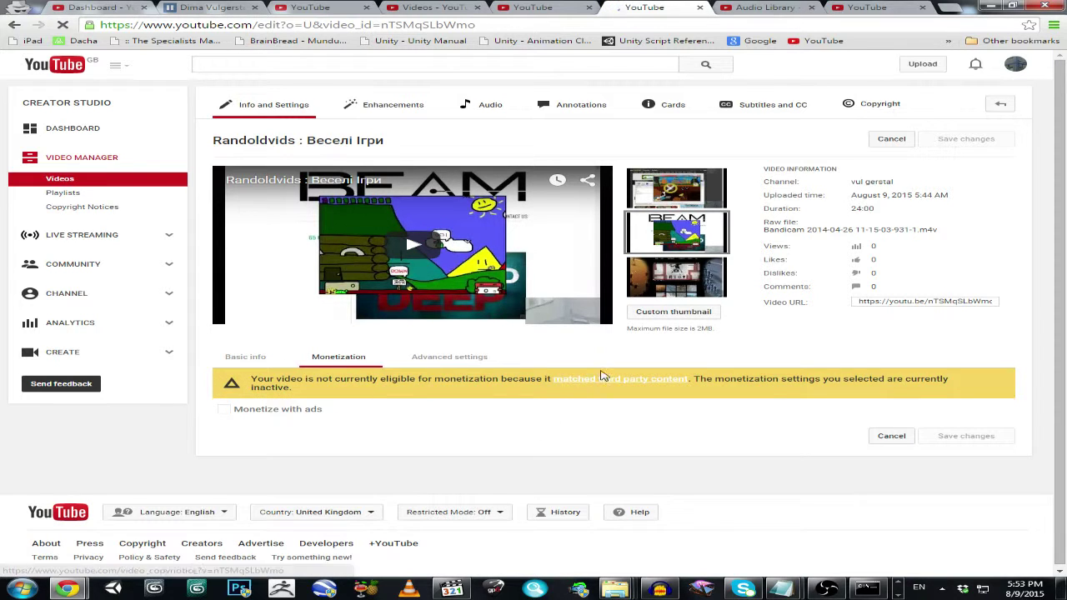
{"action": "left_click", "coordinate": [581, 381]}
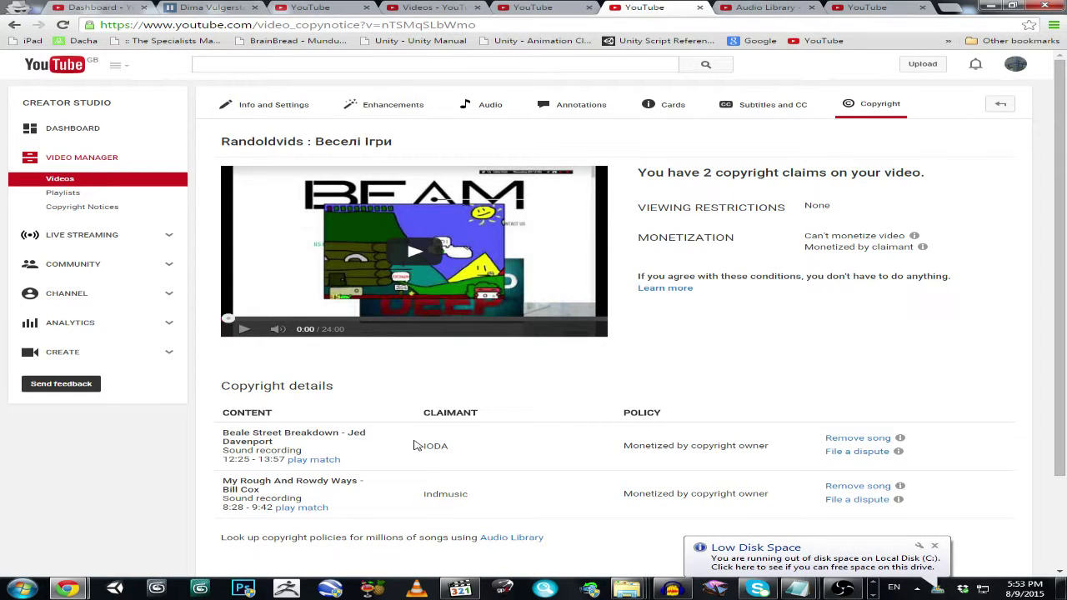
Dismiss the low disk space notice and highlight the claimants IODA and Indmusic in the copyright details
{"action": "left_click", "coordinate": [934, 546]}
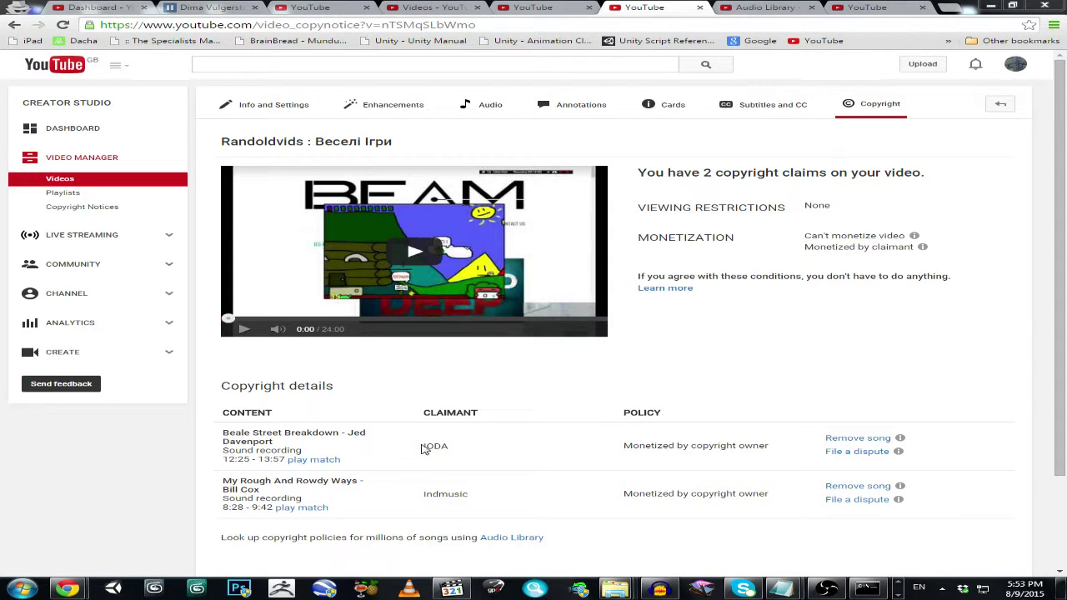
{"action": "left_click_drag", "start_coordinate": [423, 448], "coordinate": [456, 447]}
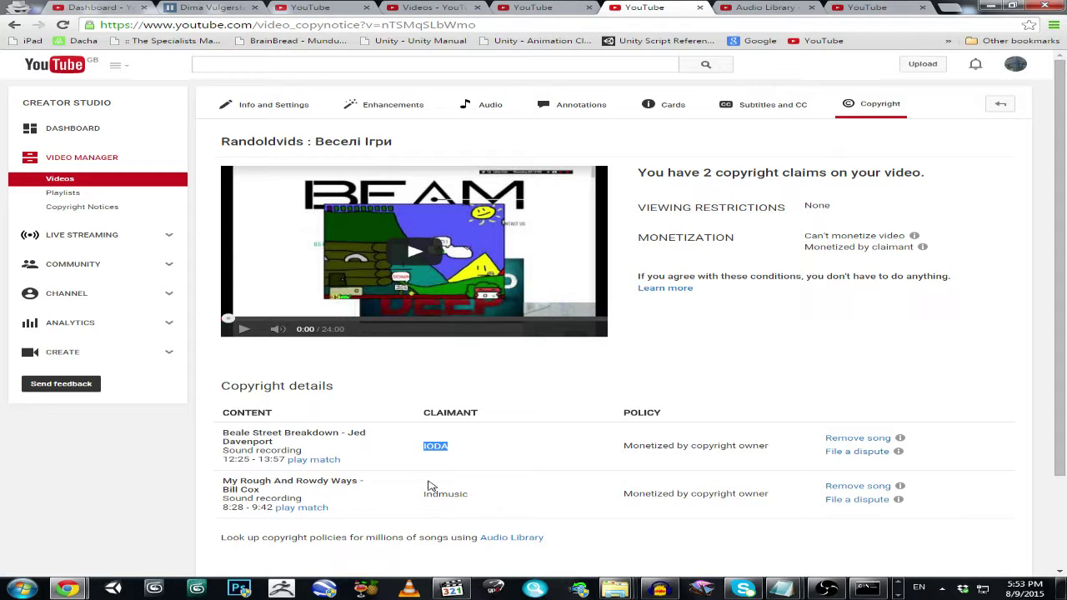
{"action": "left_click_drag", "start_coordinate": [424, 495], "coordinate": [471, 498]}
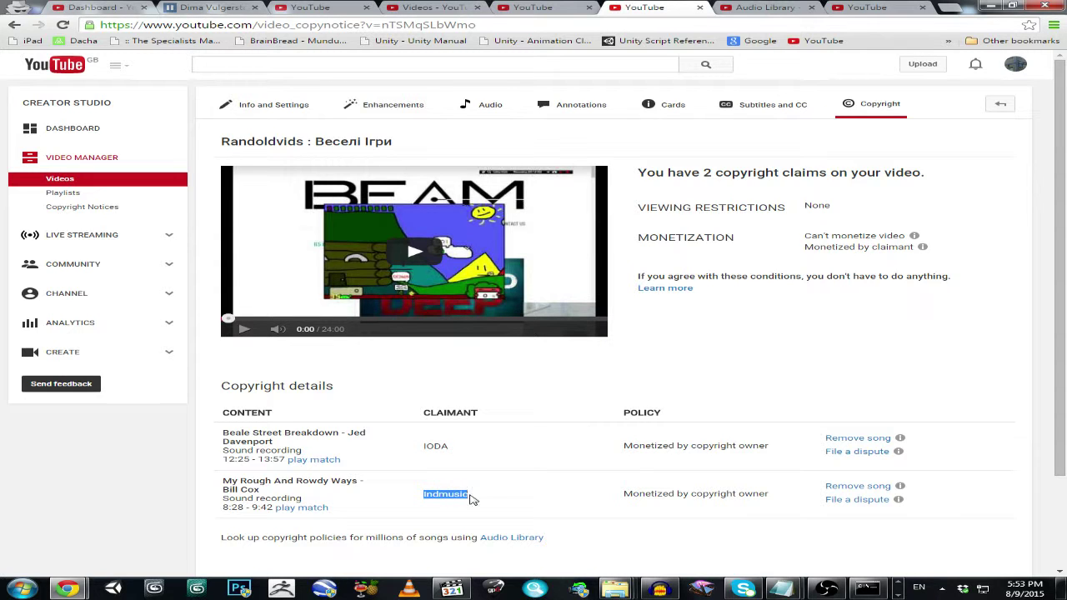
Return to the Video Manager's list of videos to check the copyright statuses, and bring up the Android Screen Monitor window
{"action": "left_click", "coordinate": [79, 137]}
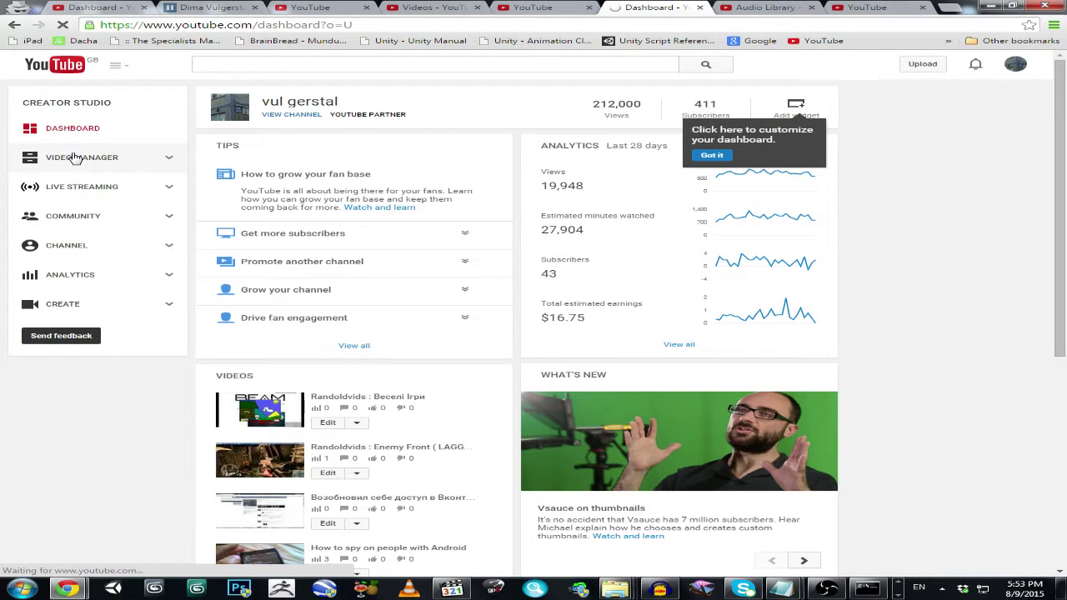
{"action": "left_click", "coordinate": [75, 159]}
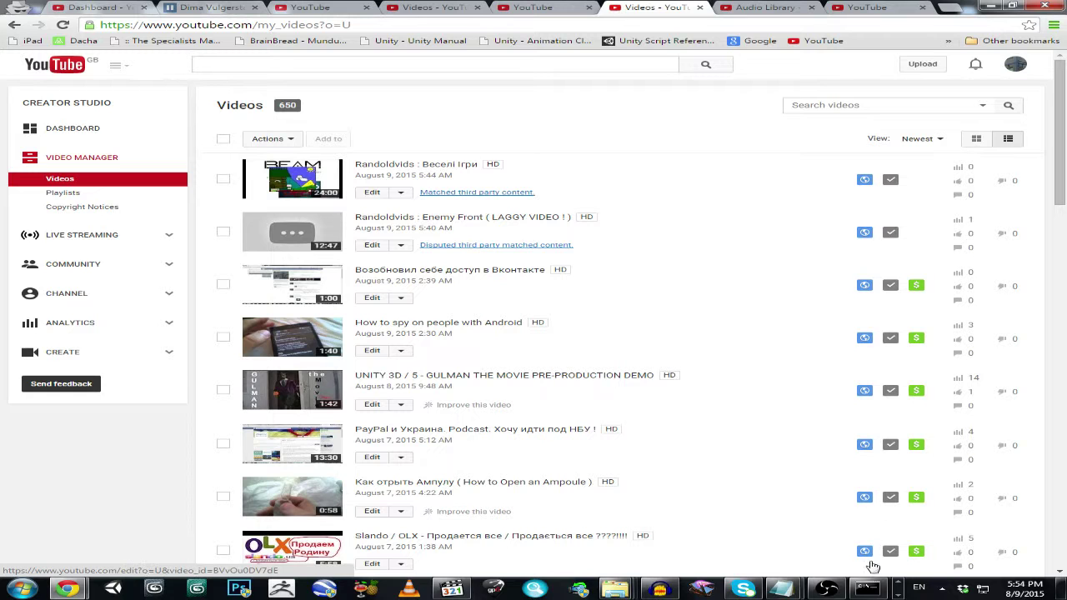
{"action": "left_click", "coordinate": [73, 586]}
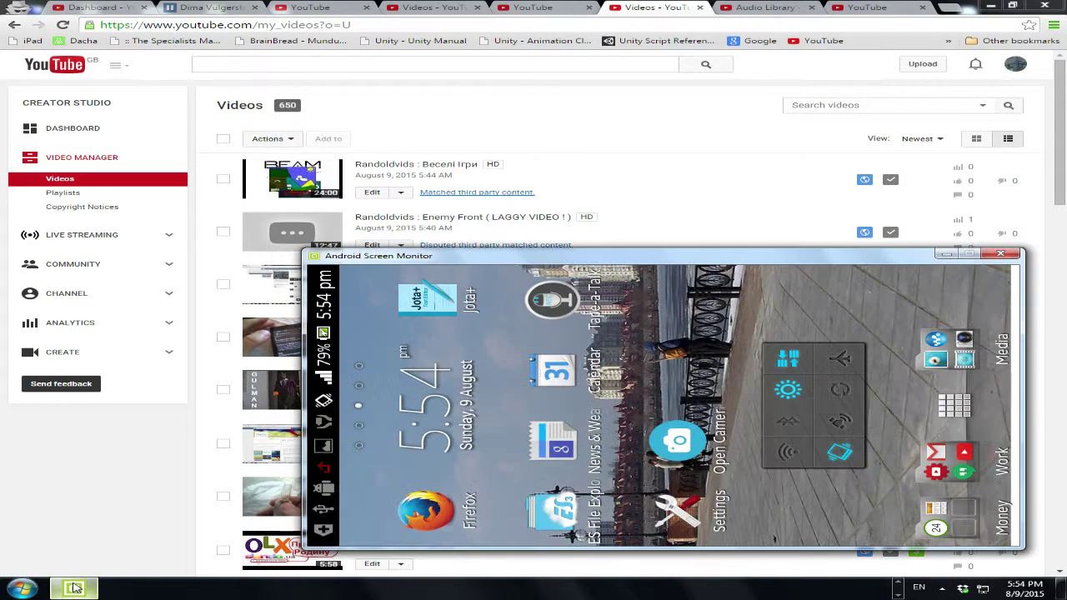